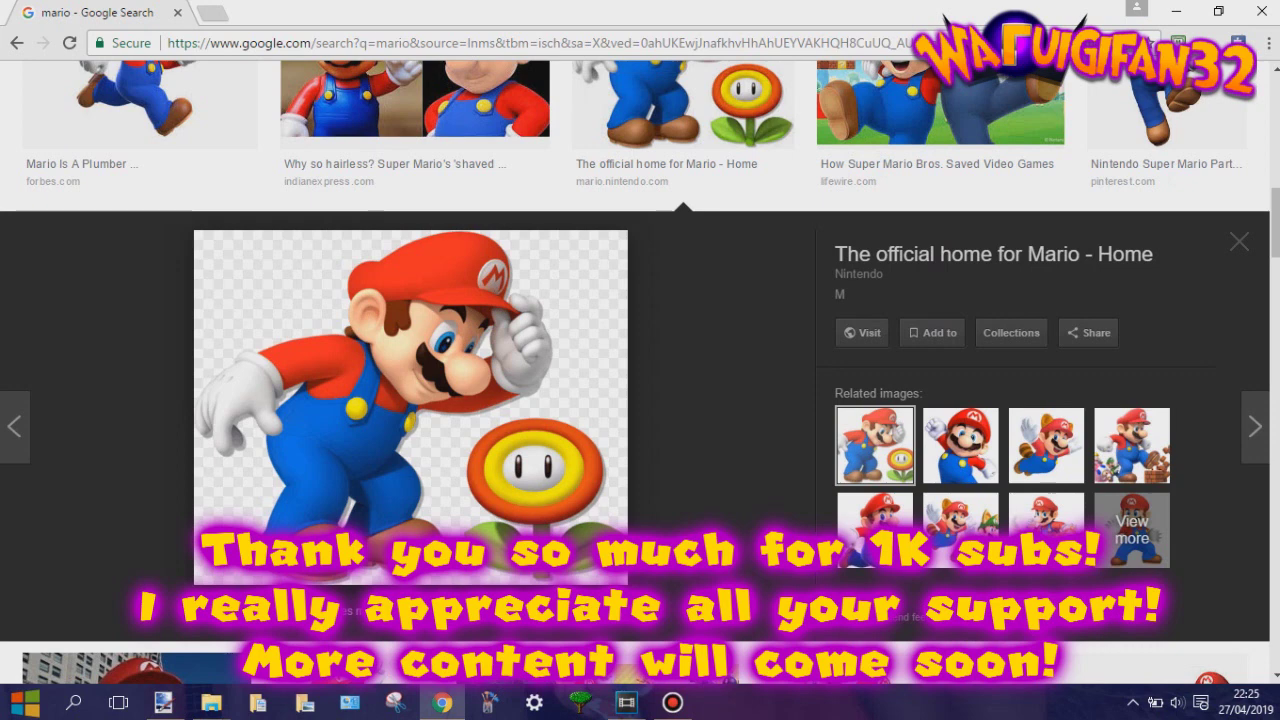
- Copy the Mario image from the Google image results and switch to paint.net
right_click(345, 57)
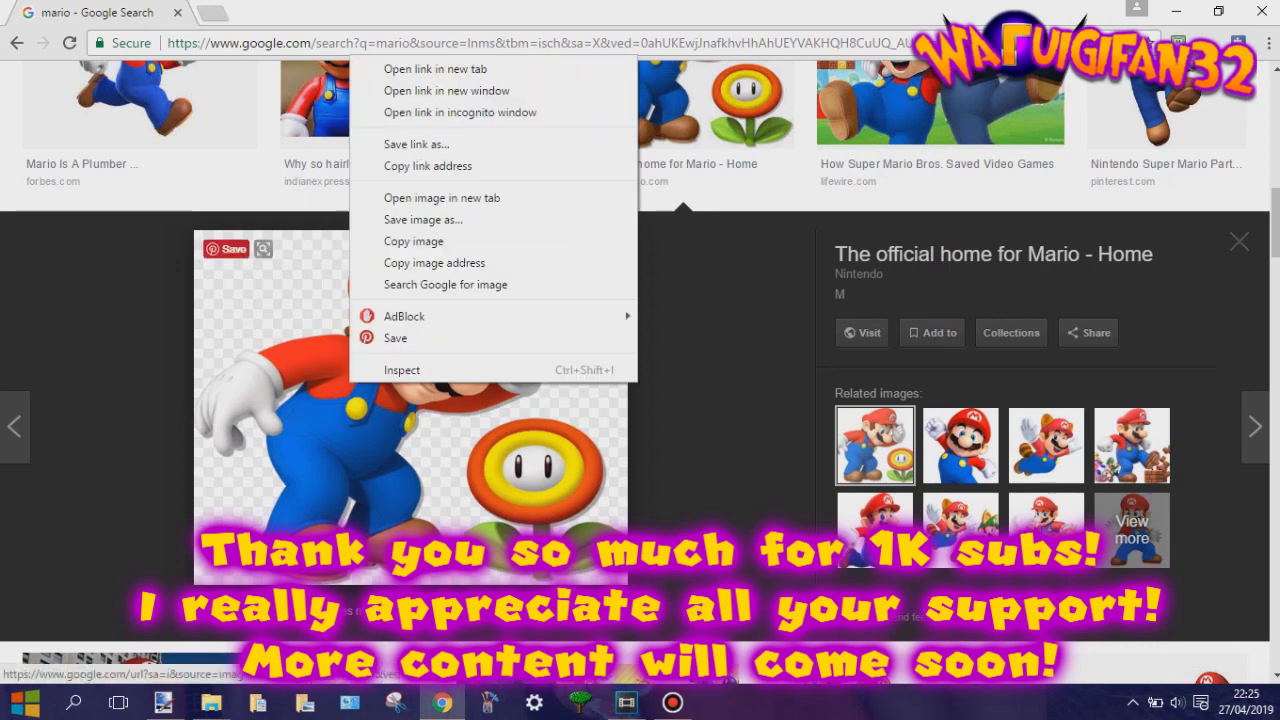
left_click(400, 239)
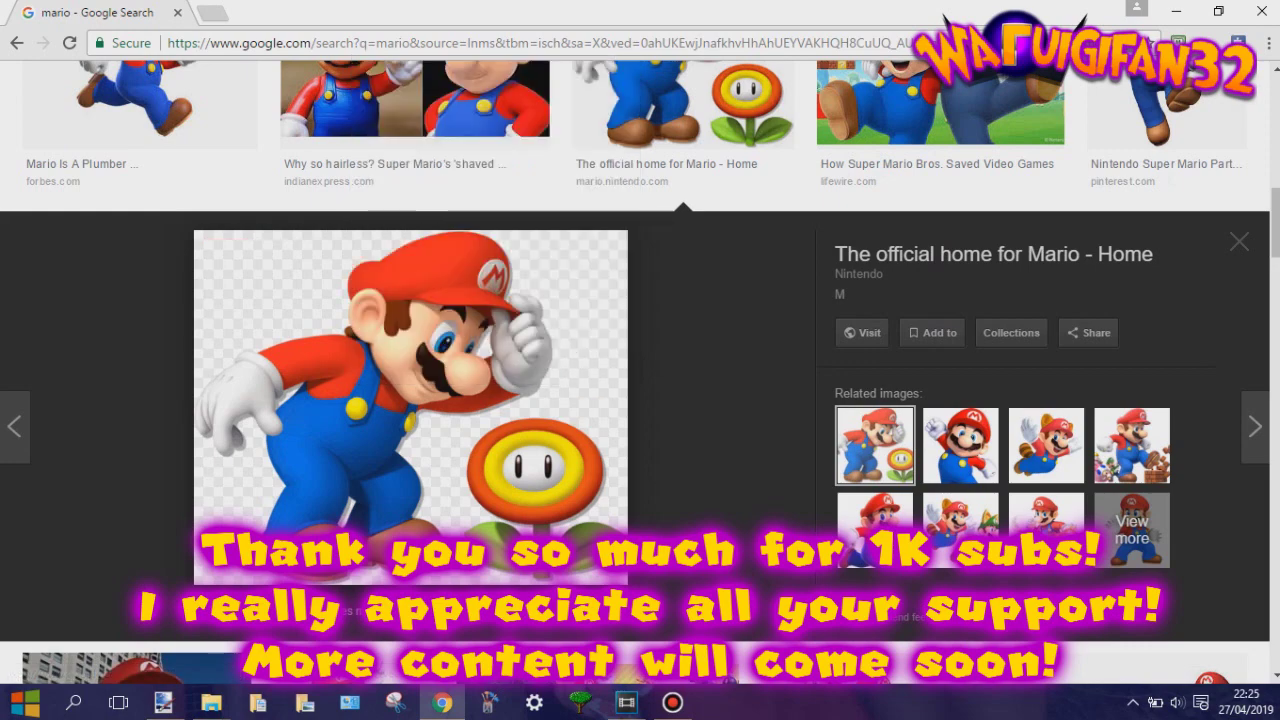
left_click(163, 702)
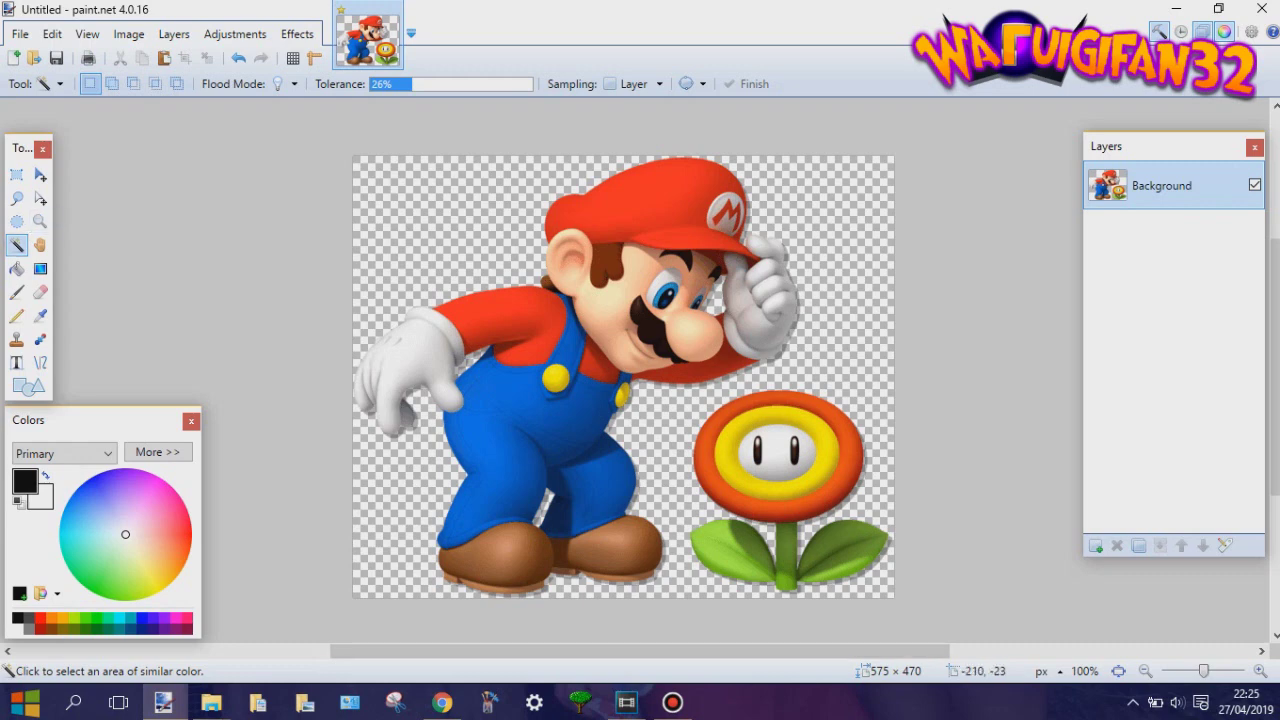
- Select the cap's red crown, brim and the strip beside the M emblem with the Magic Wand at 26% tolerance
scroll(740, 400, "up", 3, "ctrl")
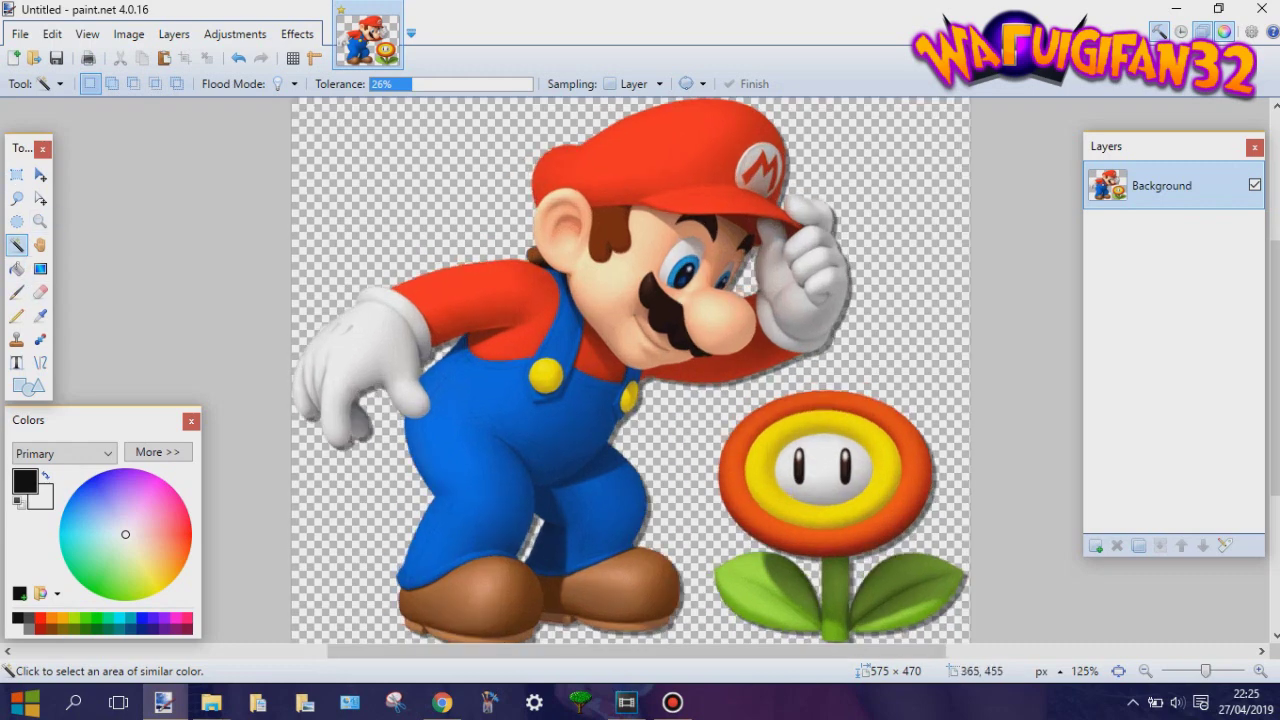
scroll(560, 390, "up", 2, "ctrl")
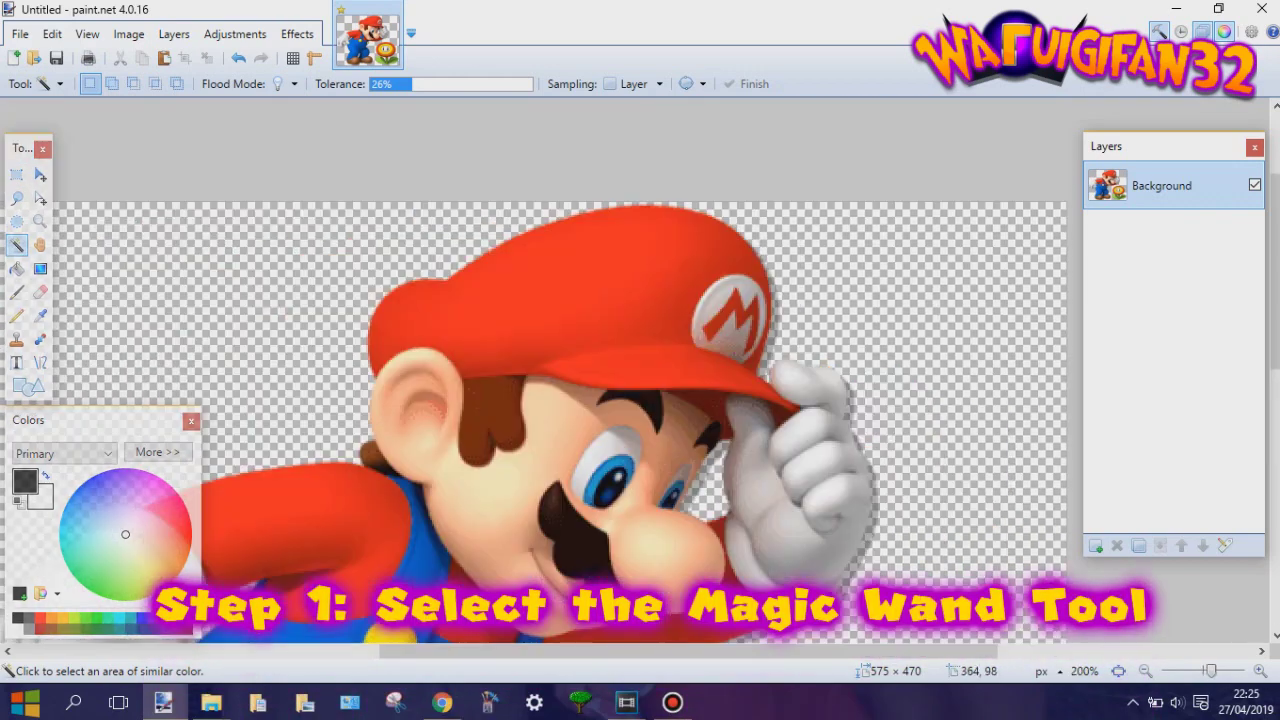
scroll(560, 330, "up", 2, "ctrl")
left_click(552, 313)
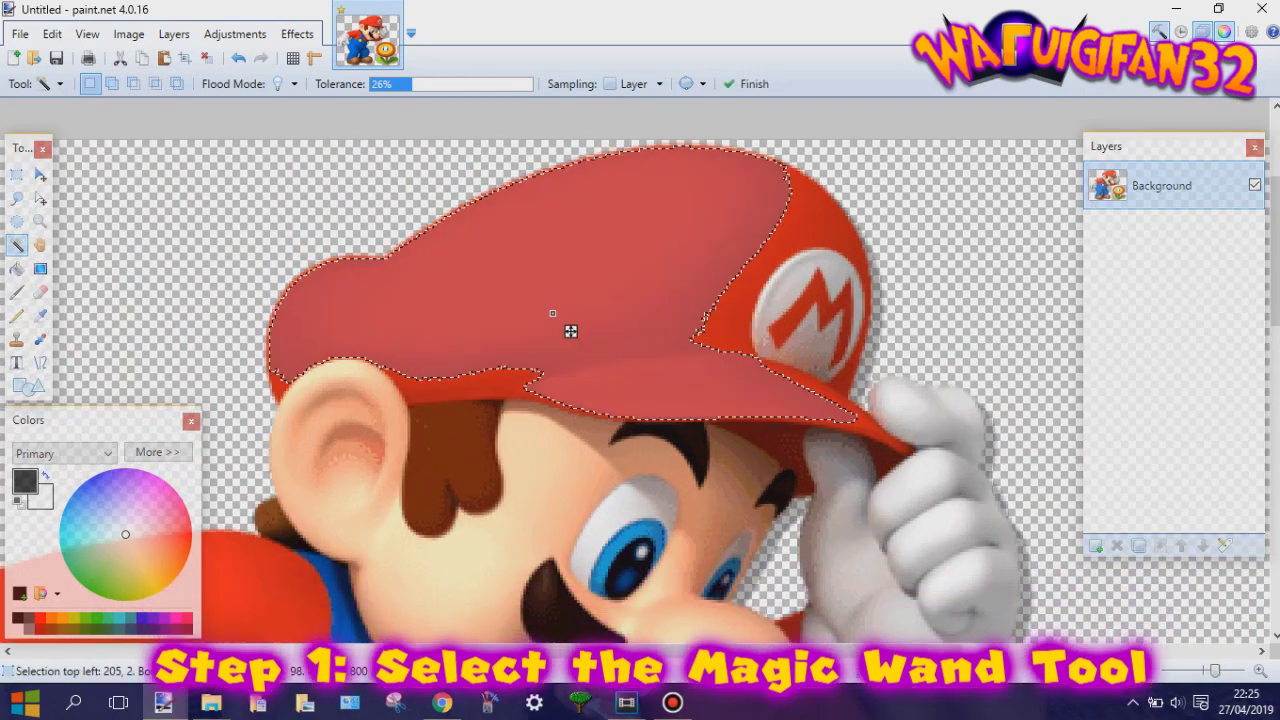
left_click(479, 383, "ctrl")
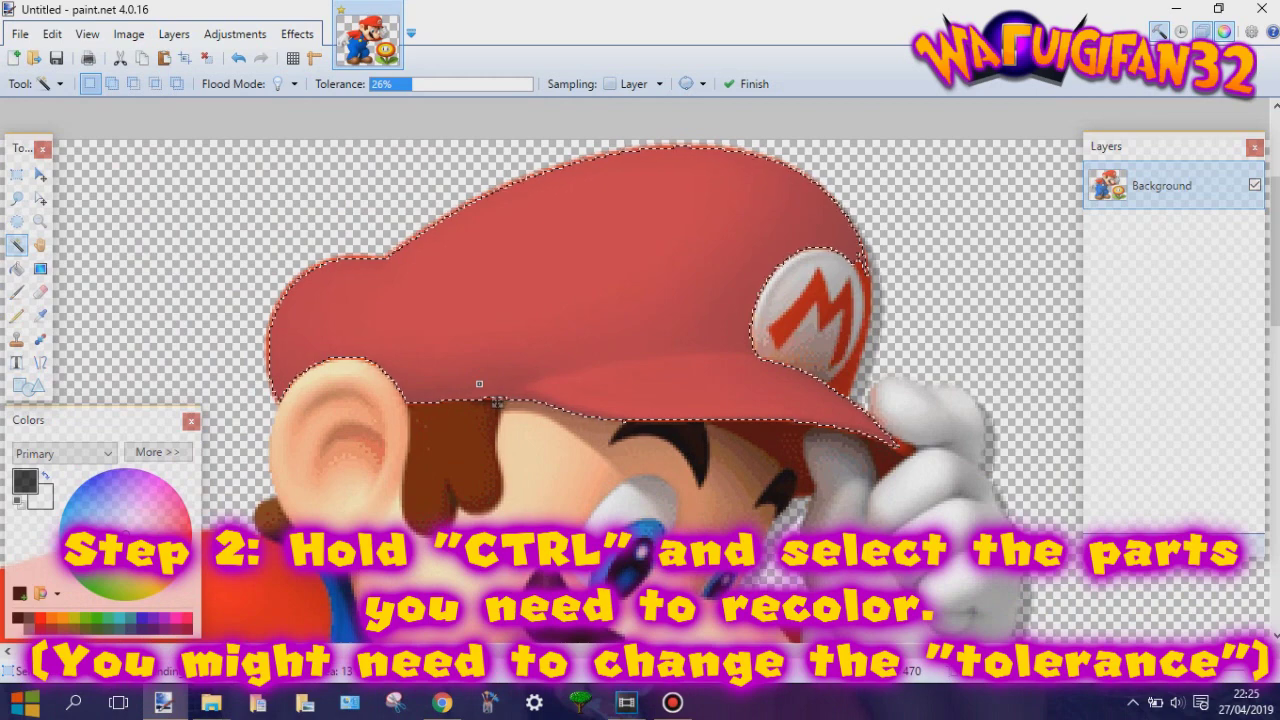
left_click(863, 274, "ctrl")
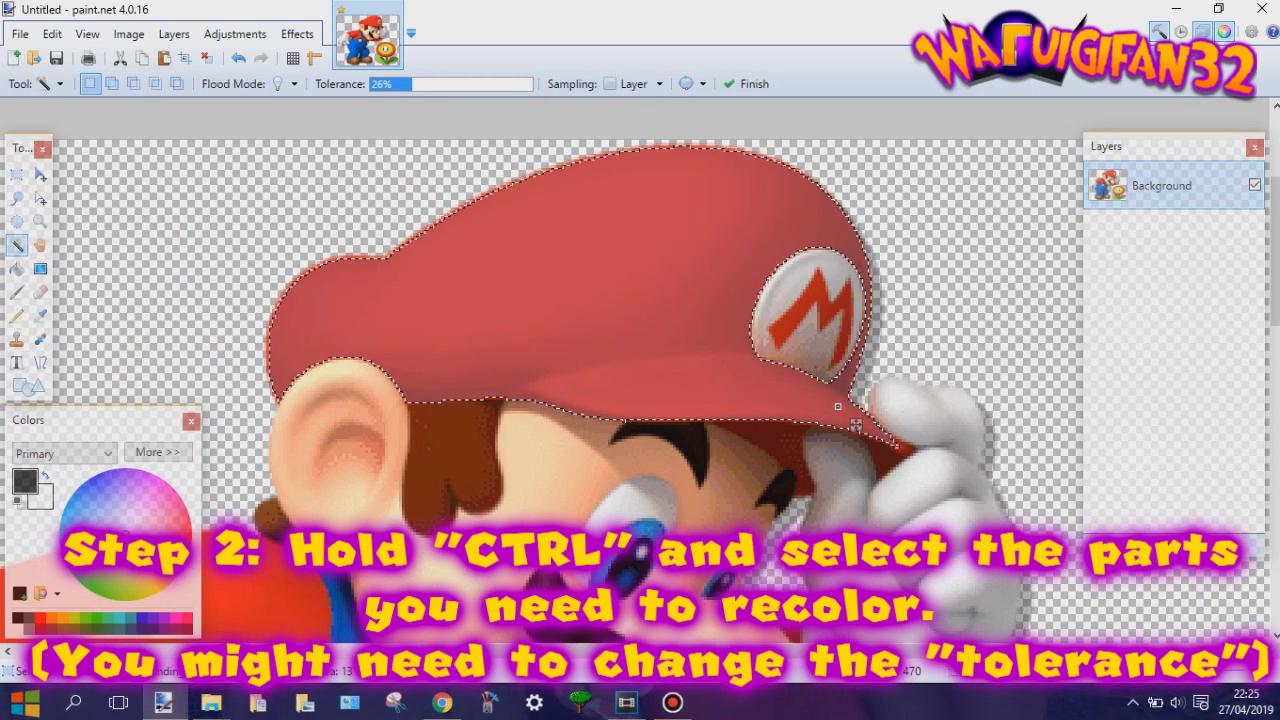
- Add the dark underside of the cap's brim to the selection
scroll(856, 424, "up", 1)
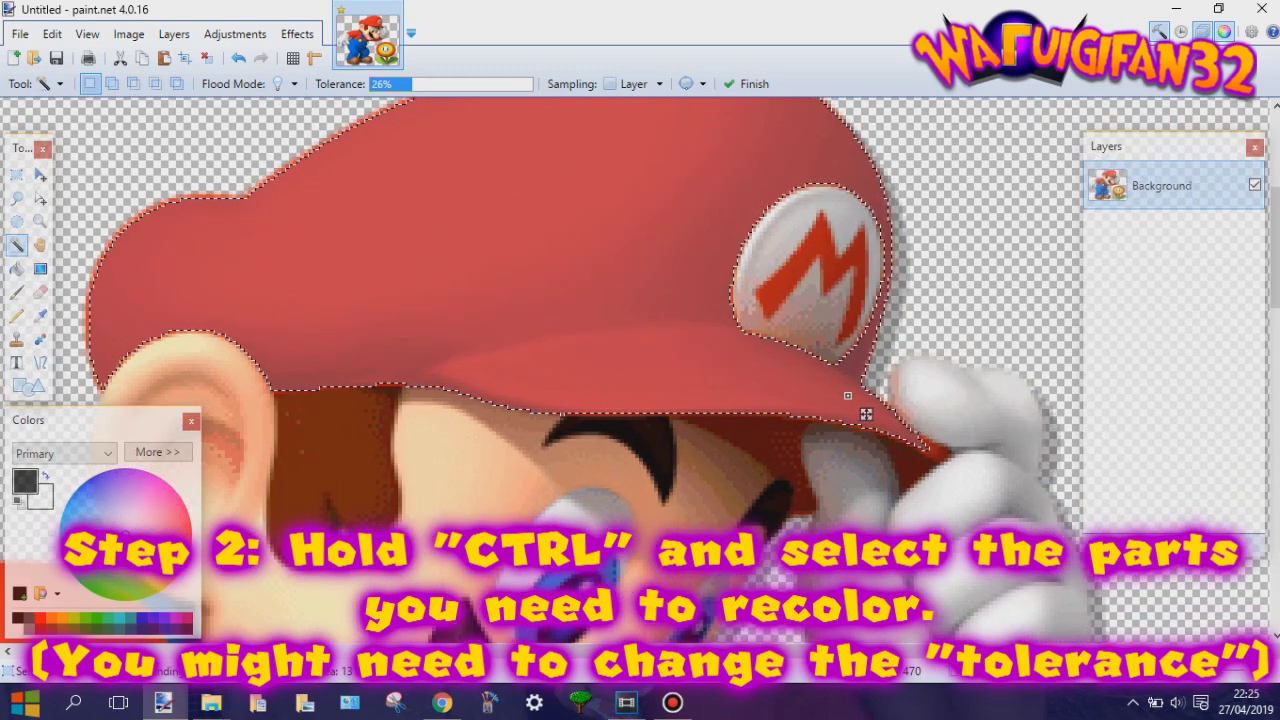
left_click(779, 435, "ctrl")
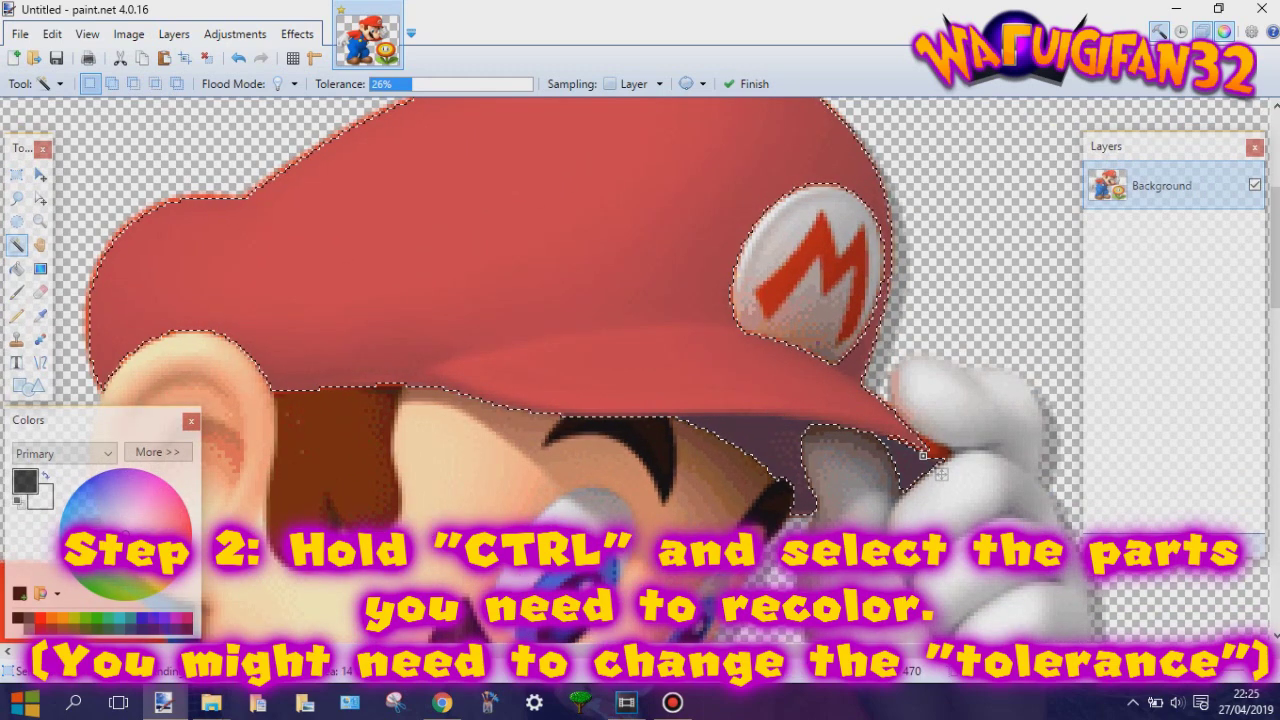
scroll(918, 458, "up", 1)
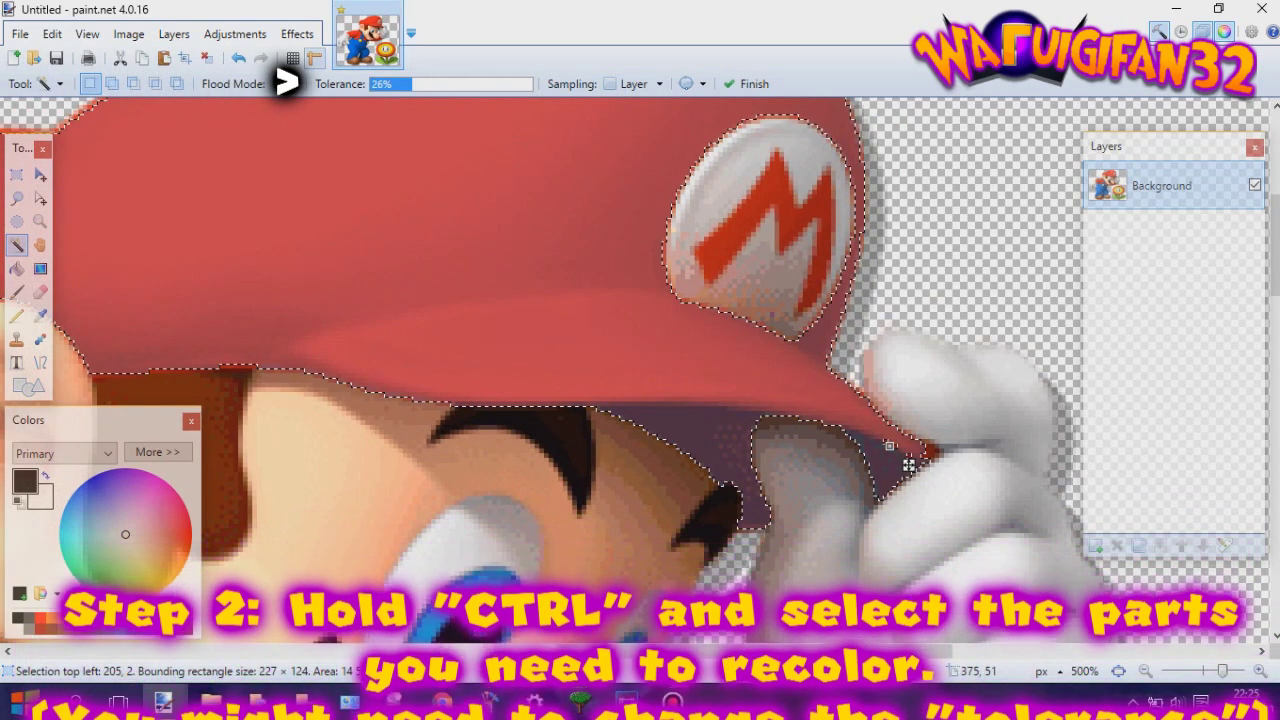
- Set the Magic Wand tolerance to 30% and add the missed areas of the cap to the selection
left_click_drag(412, 84, 419, 84)
scroll(790, 320, "up", 2)
left_click(794, 309, "ctrl")
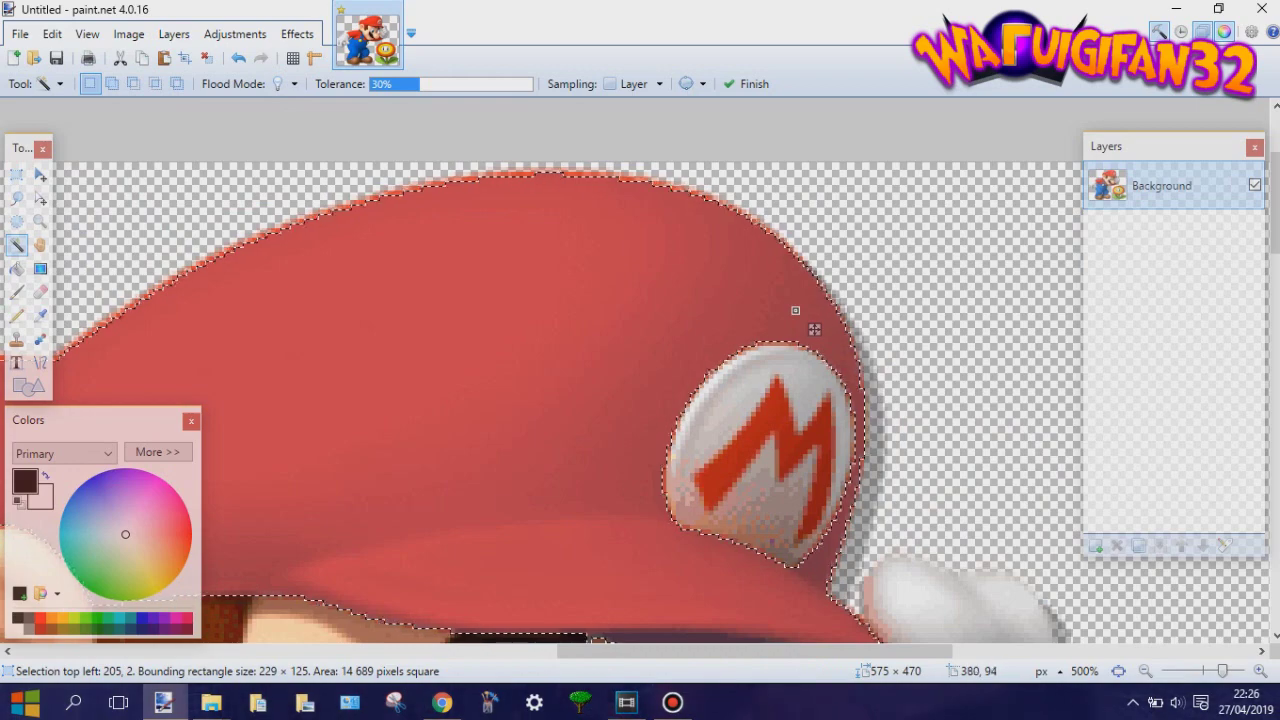
left_click_drag(655, 651, 514, 651)
scroll(420, 400, "down", 1)
left_click(315, 412, "ctrl")
- Add the red sleeve of the lowered arm, including its shaded parts, to the selection
scroll(360, 380, "down", 3)
scroll(390, 280, "down", 2)
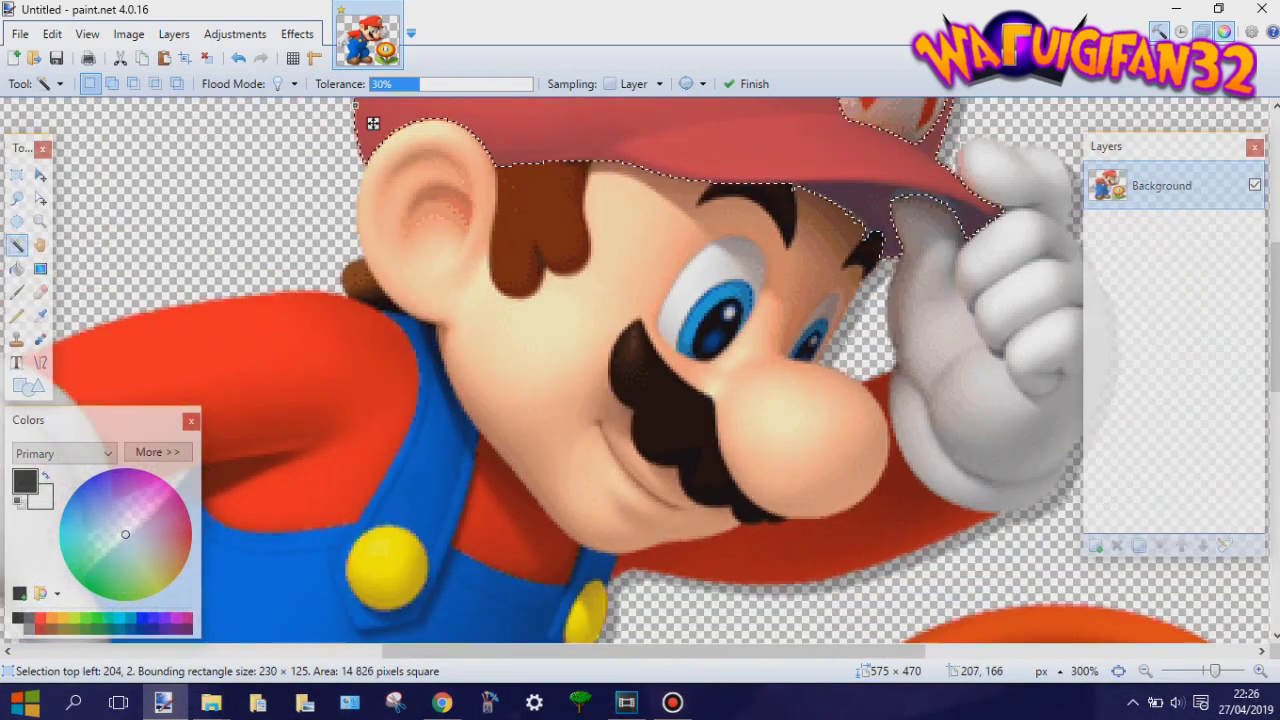
scroll(358, 327, "down", 1)
left_click(355, 325, "ctrl")
left_click(189, 344, "ctrl")
left_click(234, 360, "ctrl")
scroll(234, 360, "up", 1)
left_click(98, 332, "ctrl")
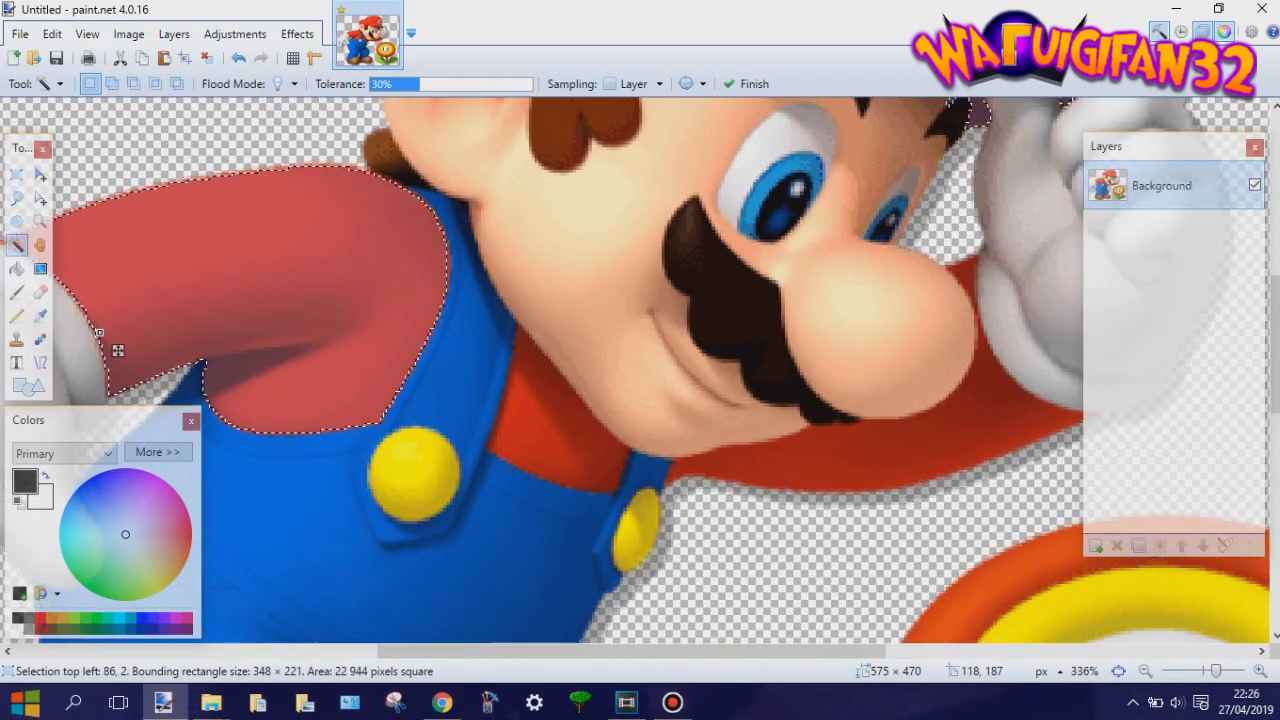
- Add the red shirt patch between the overall straps to the selection
scroll(555, 410, "up", 3)
left_click(560, 448, "ctrl")
left_click(594, 486, "ctrl")
left_click(588, 454, "ctrl")
- Set the tolerance to 39% and add the remaining red shirt areas, including the raised arm's sleeve, to the selection
left_click(434, 84)
left_click(286, 284, "ctrl")
left_click(914, 449, "ctrl")
scroll(666, 471, "right", 5)
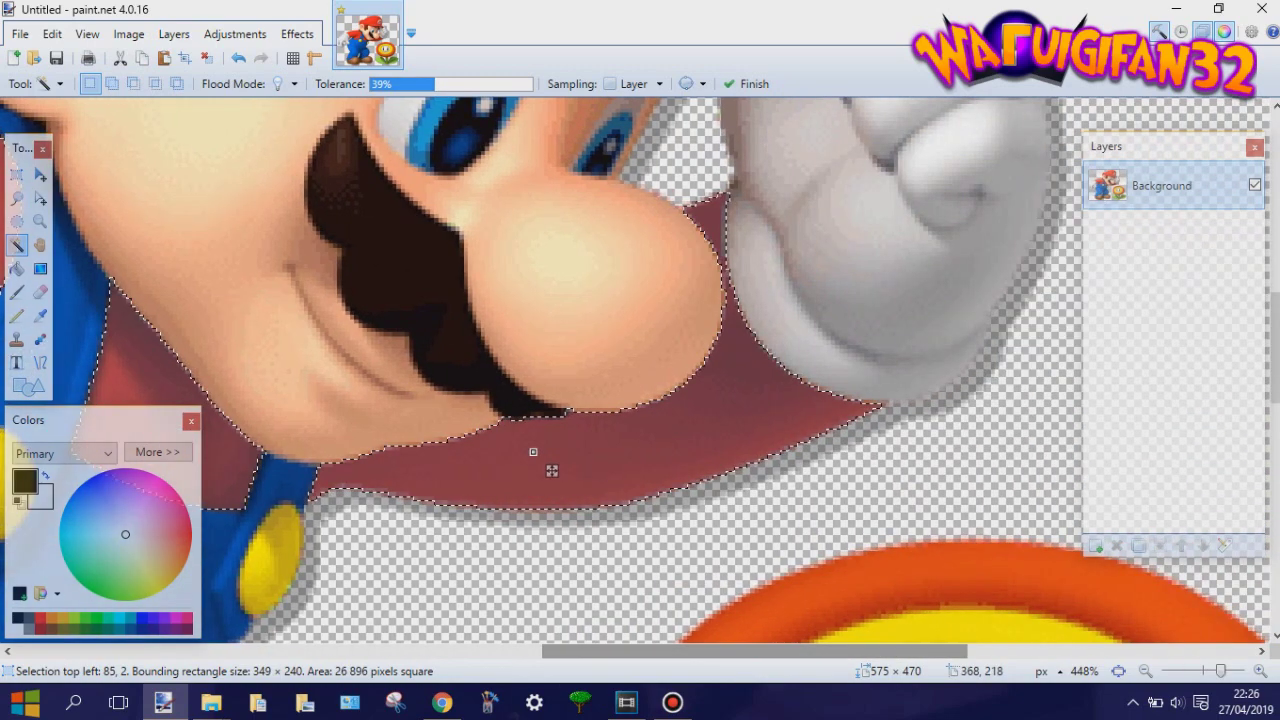
- Copy the selected cap and shirt areas and paste them into a new layer
scroll(577, 269, "down", 3)
scroll(593, 287, "down", 1)
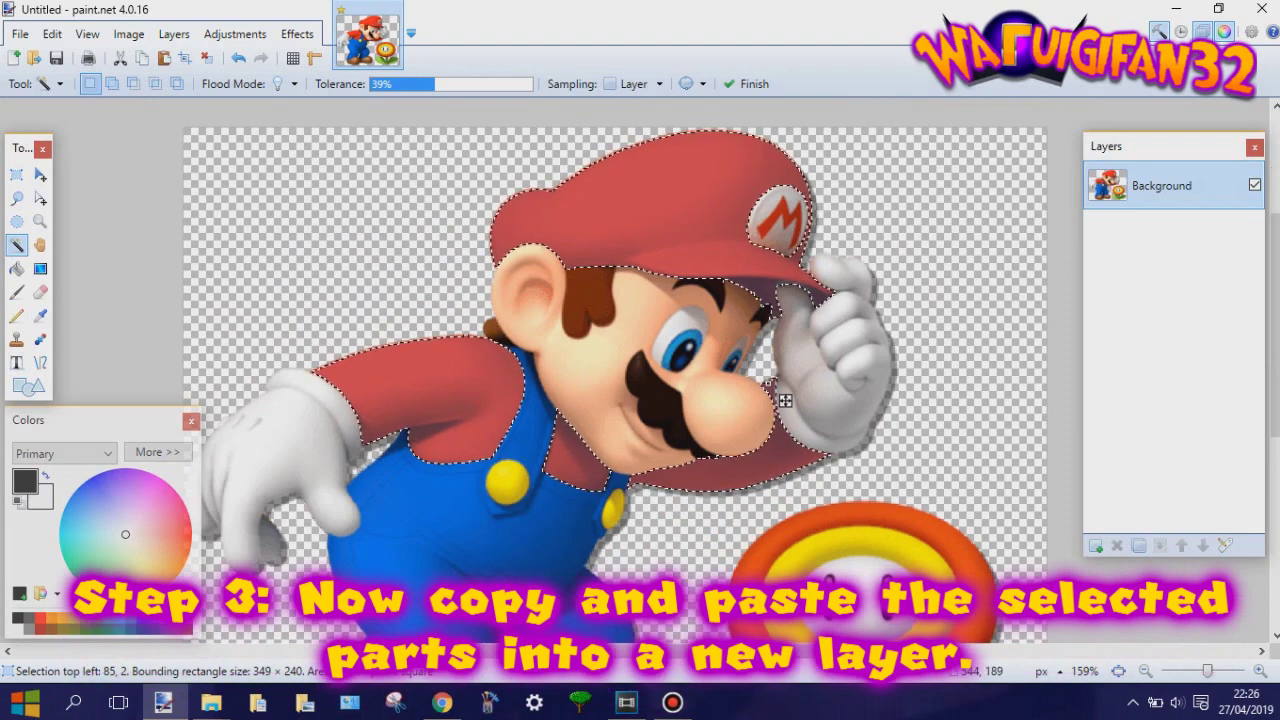
key("ctrl+c")
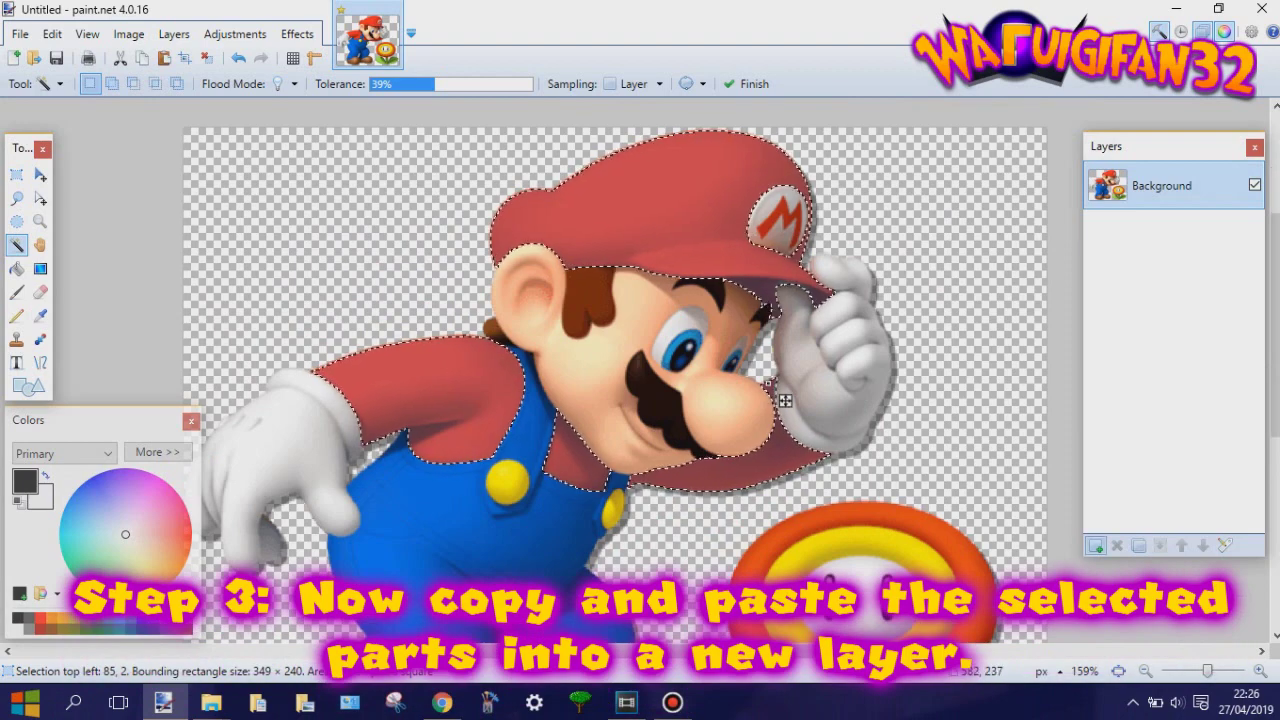
left_click(1096, 546)
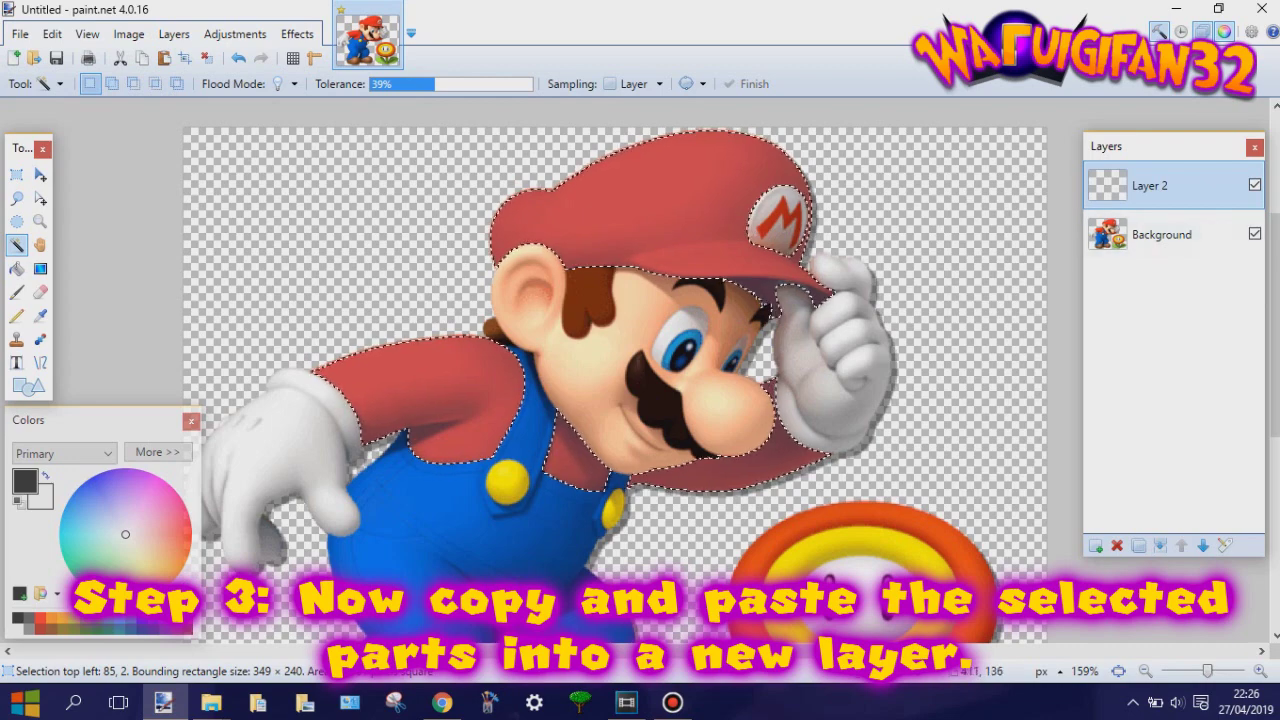
key("ctrl+v")
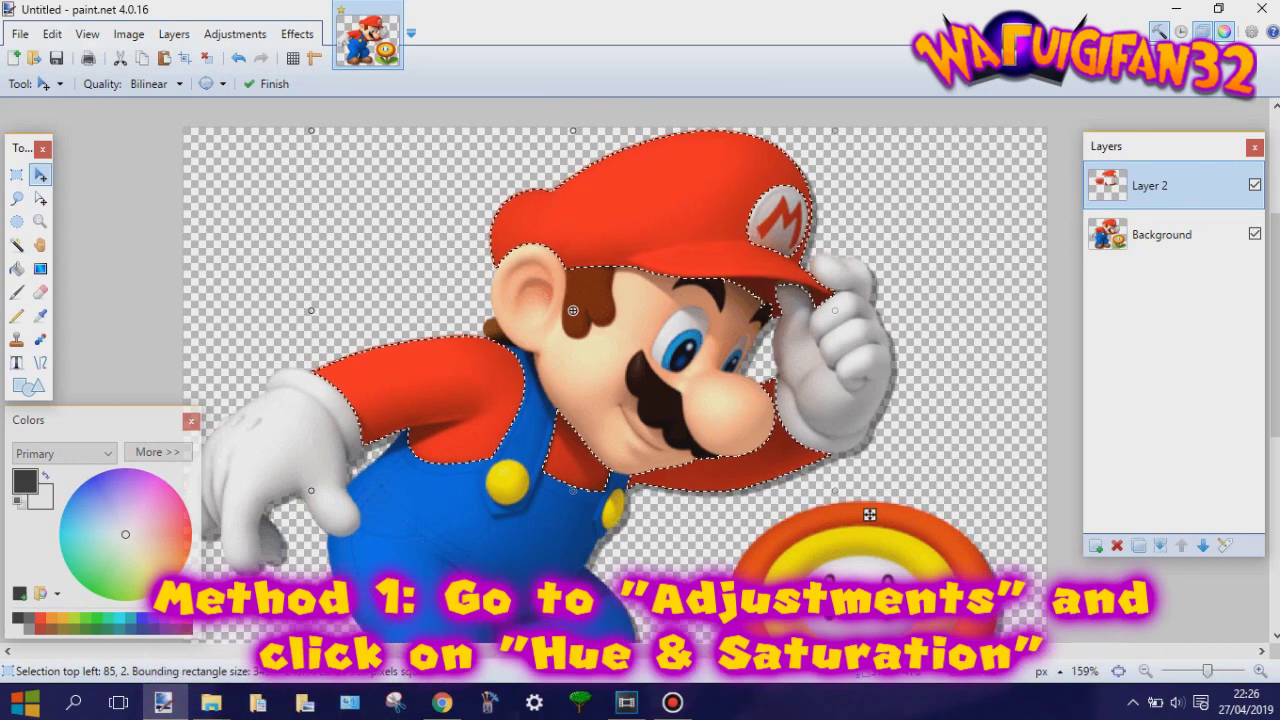
- Recolor the pasted cap and shirt purple with Hue / Saturation, setting the hue to -90
left_click(235, 33)
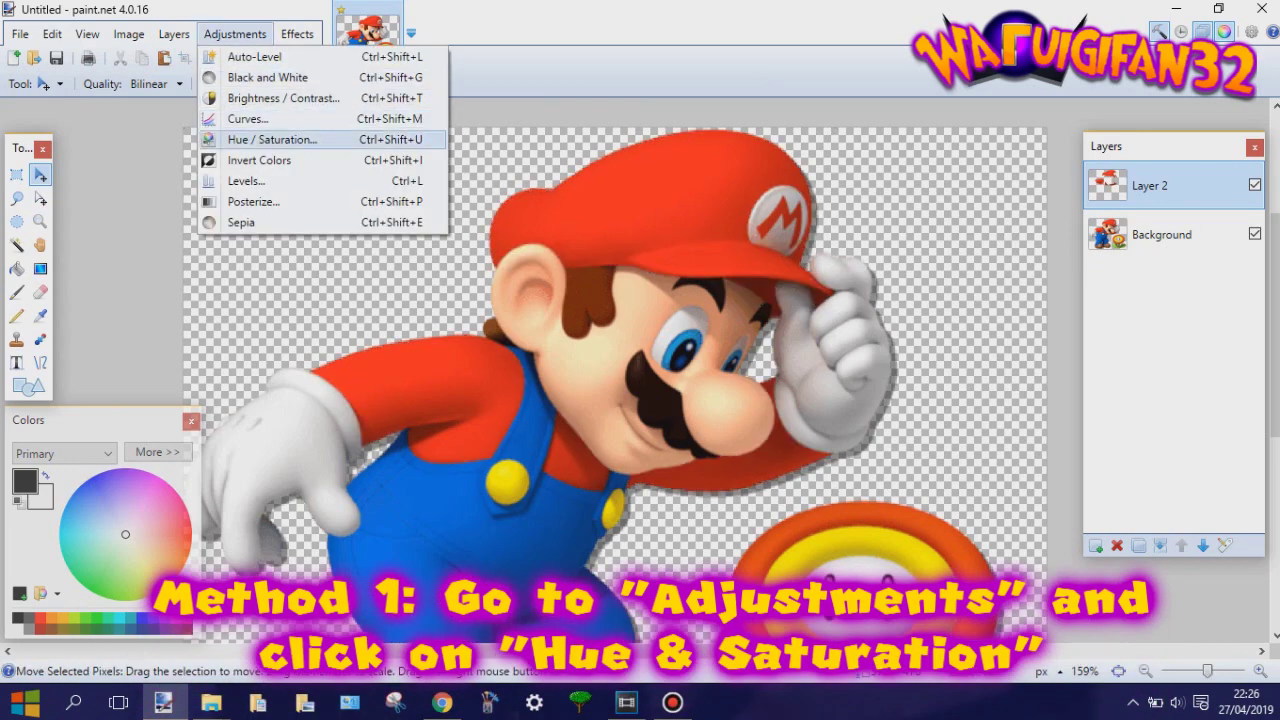
left_click(272, 139)
left_click_drag(668, 243, 398, 243)
left_click_drag(322, 289, 277, 289)
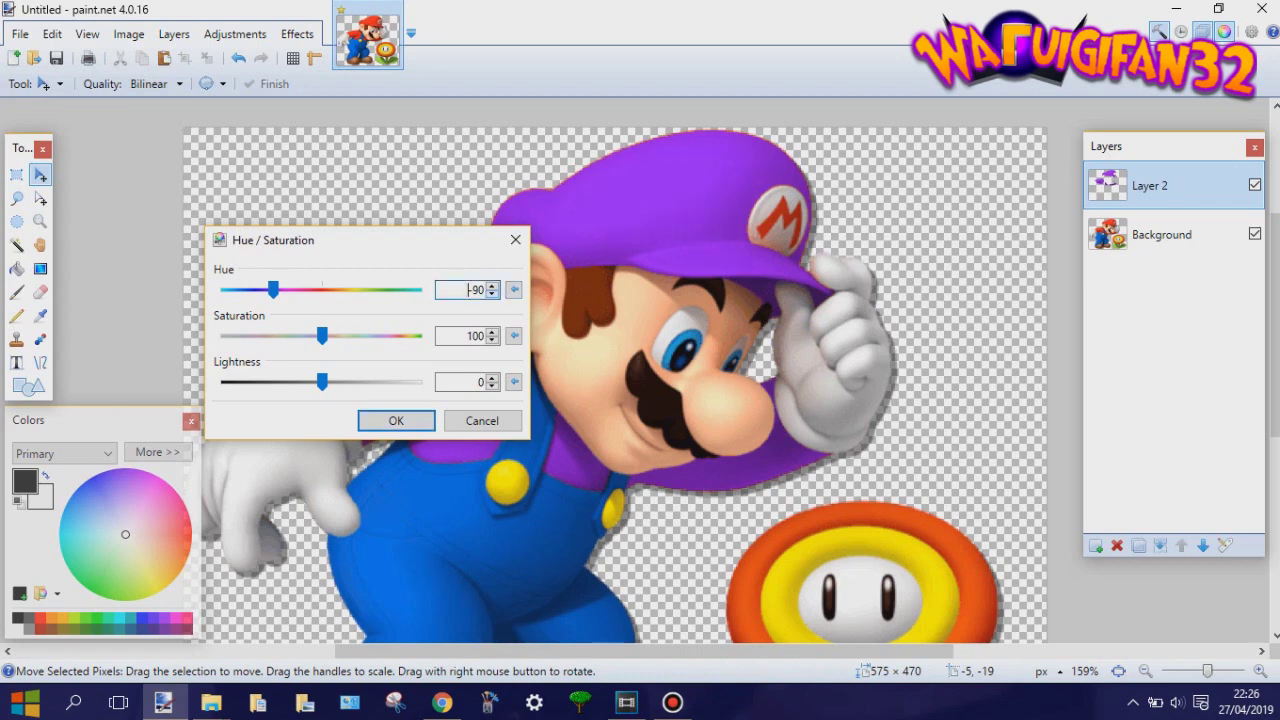
key("Return")
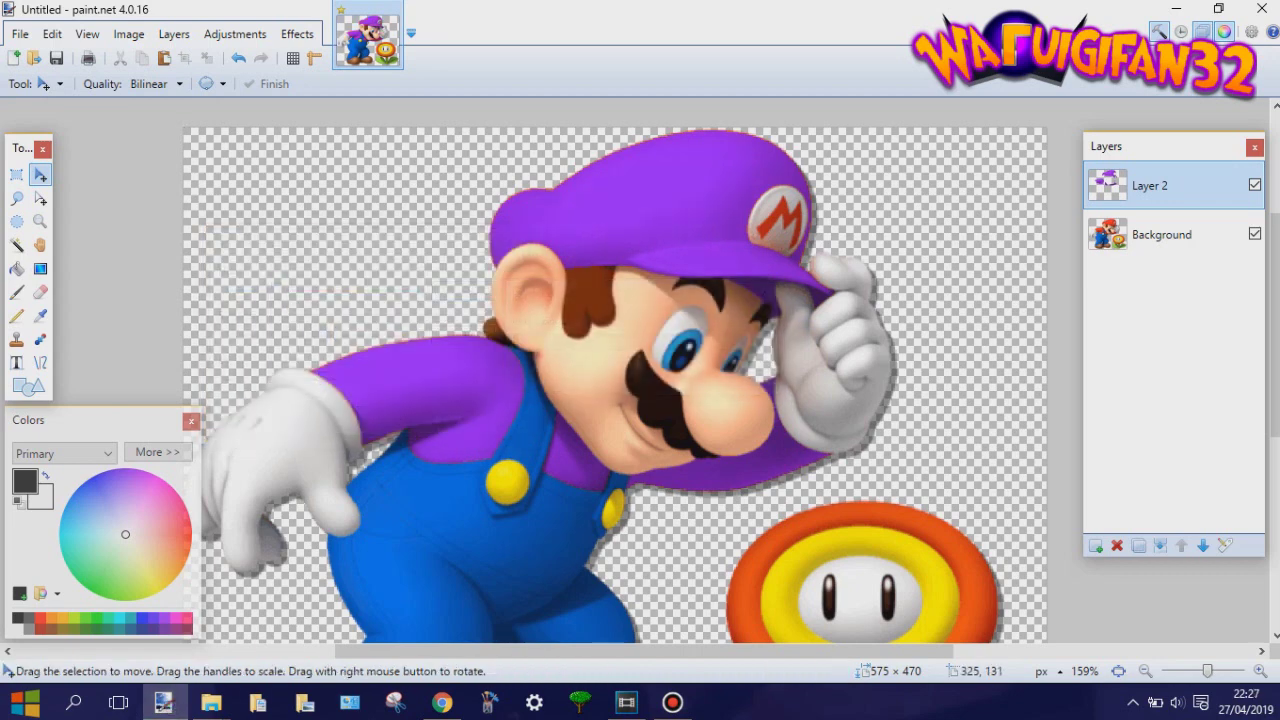
- Select the red M of the cap emblem on the Background layer with the Magic Wand at 47% tolerance
scroll(937, 272, "up", 2)
left_click(17, 245)
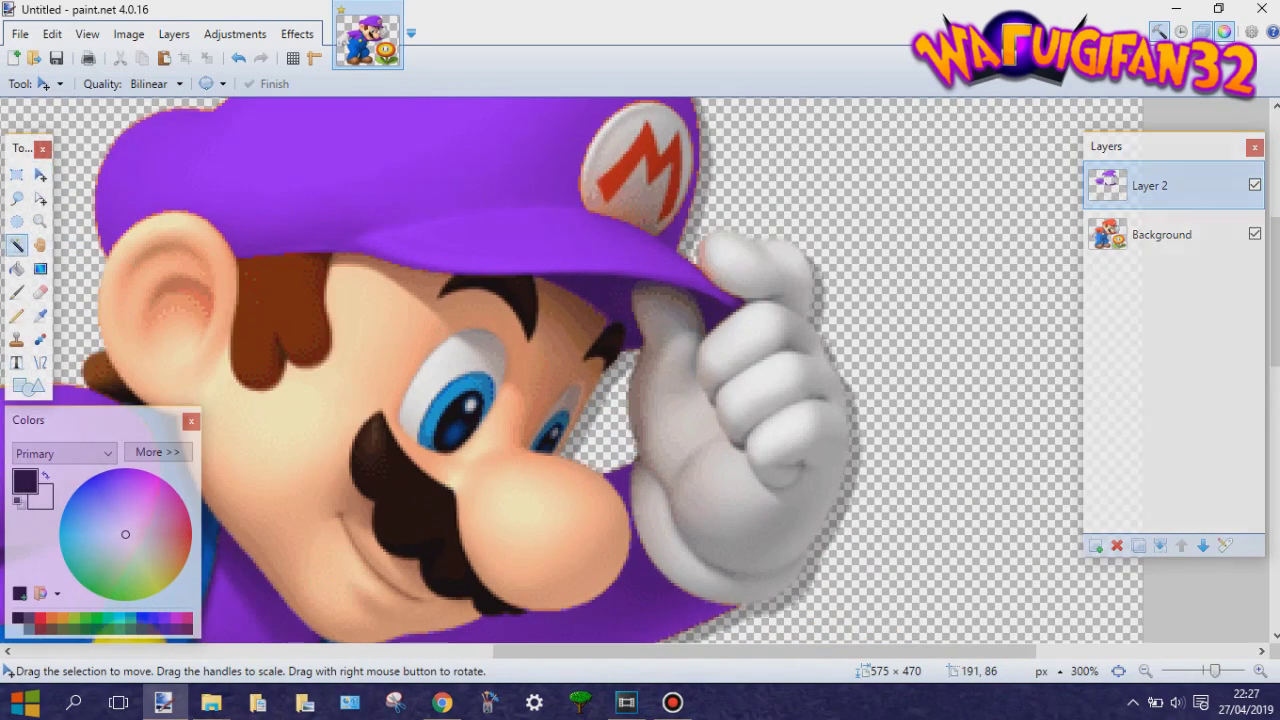
left_click(1150, 234)
scroll(524, 390, "up", 2)
scroll(627, 473, "up", 3)
left_click(731, 341)
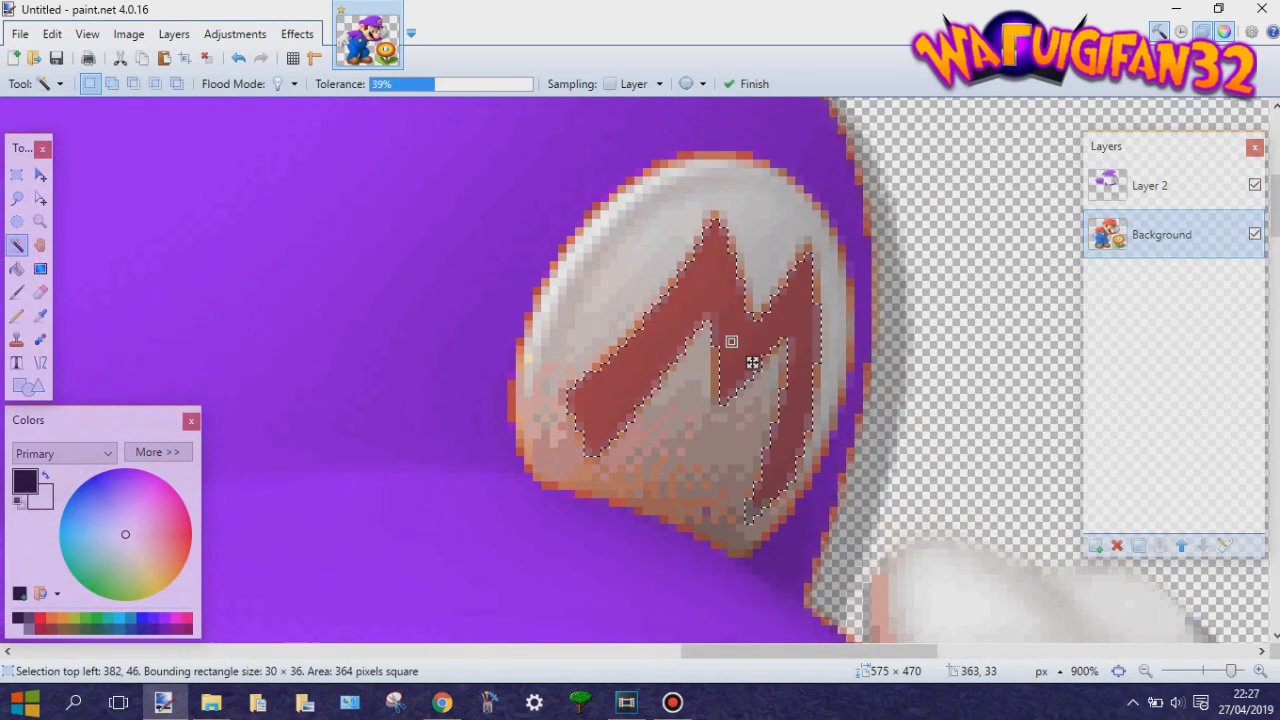
left_click_drag(440, 84, 447, 84)
- Copy the selected M and paste it into a new layer above the purple cap layer
key("ctrl+b")
key("ctrl+c")
key("ctrl+shift+v")
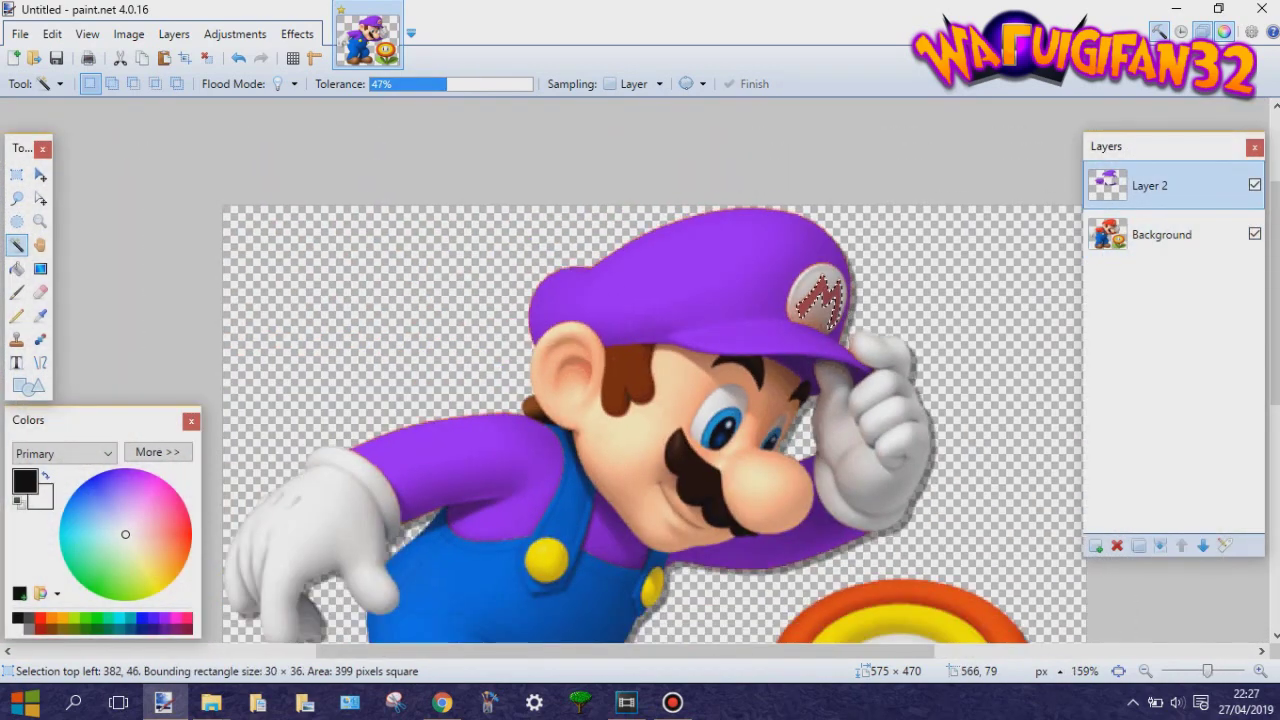
- Rename the emblem letter's layer to M and the purple clothing layer to Cap & Shirt
key("F4")
type("M")
key("Return")
key("alt+Page_Down")
key("F4")
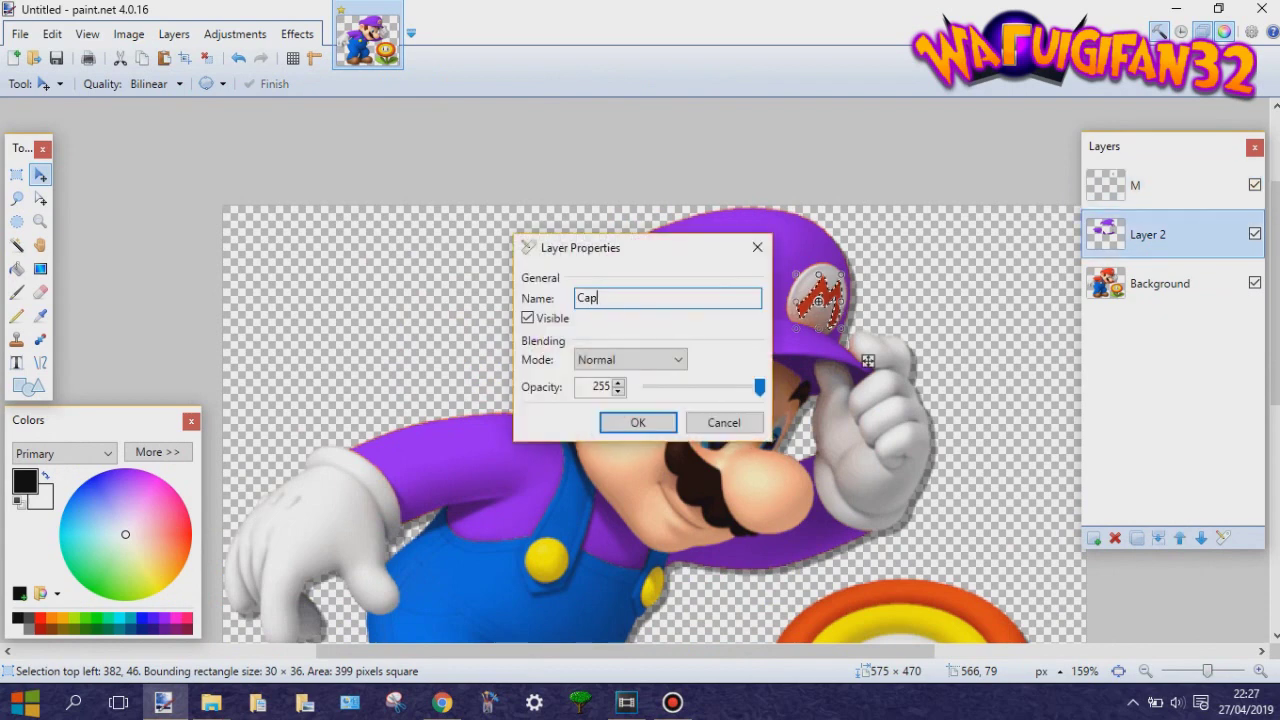
key("Return")
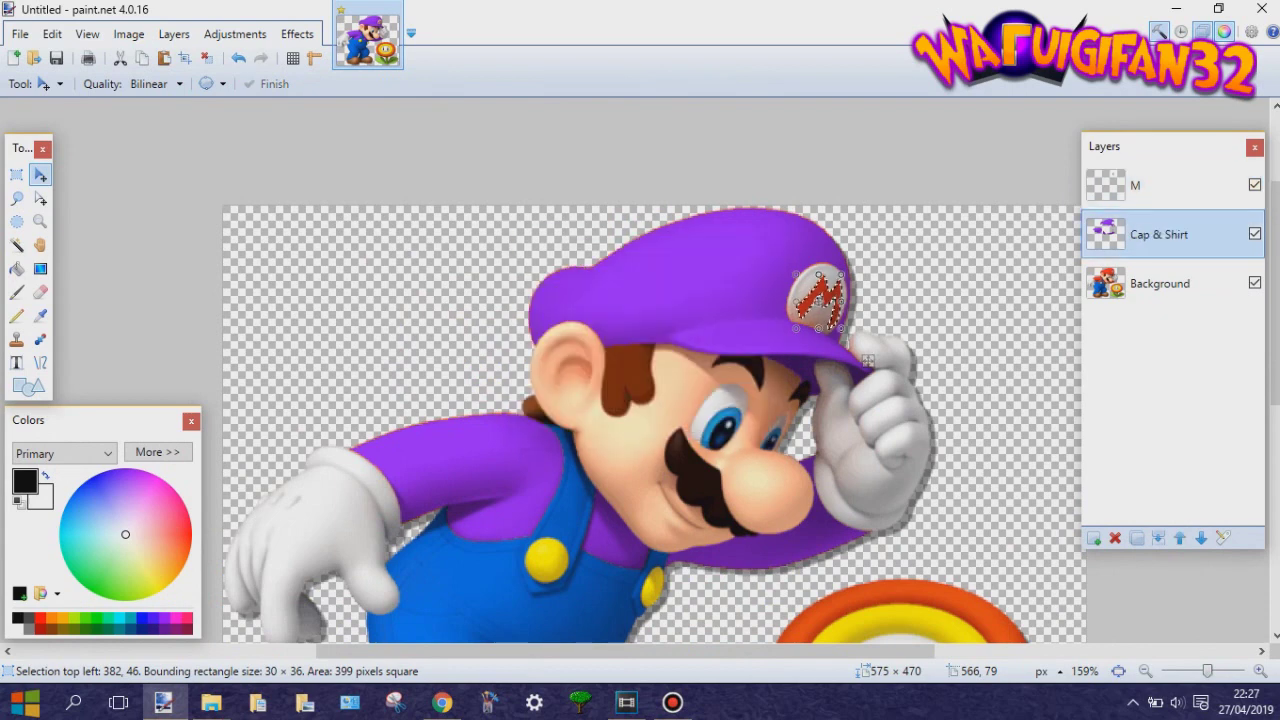
- Recolor the M layer orange with Hue / Saturation at hue 30 and saturation 124, and clear the selection
left_click(1150, 186)
scroll(780, 234, "up", 2)
left_click(235, 34)
key("Down")
key("Return")
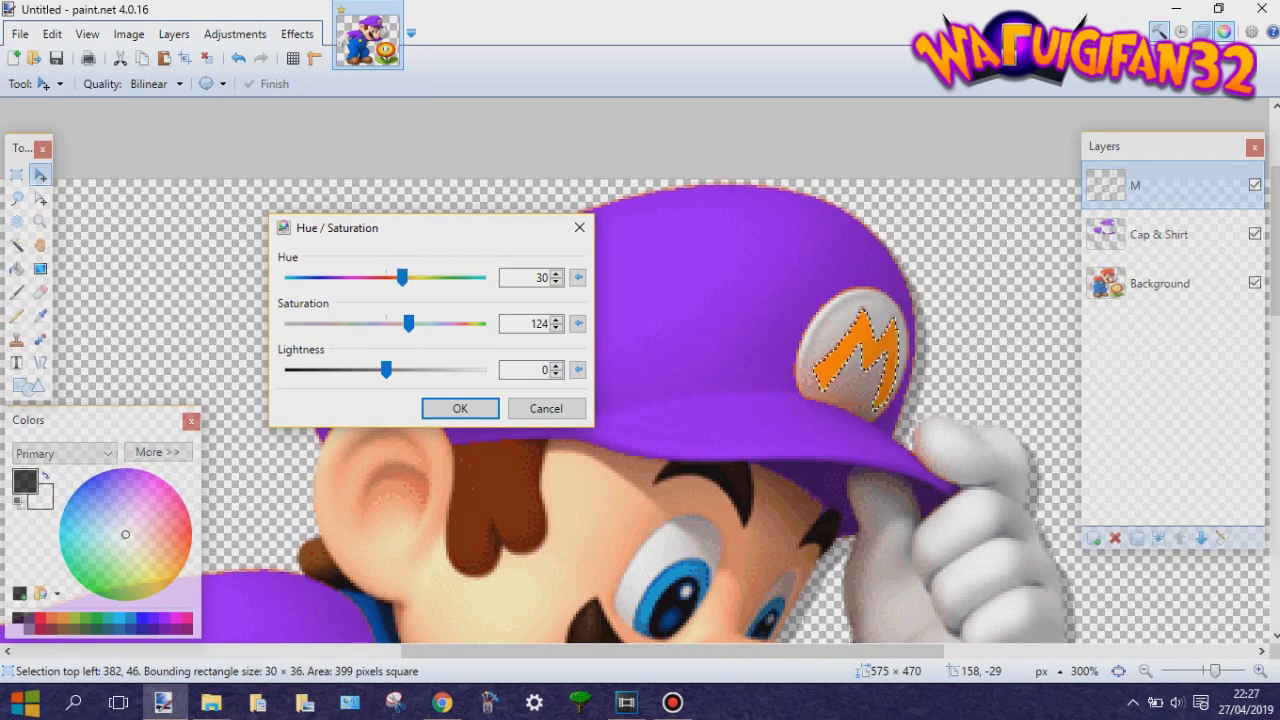
key("Return")
key("ctrl+d")
- Select the blue overalls on the Background layer with the Magic Wand at 47% tolerance
scroll(919, 313, "down", 2)
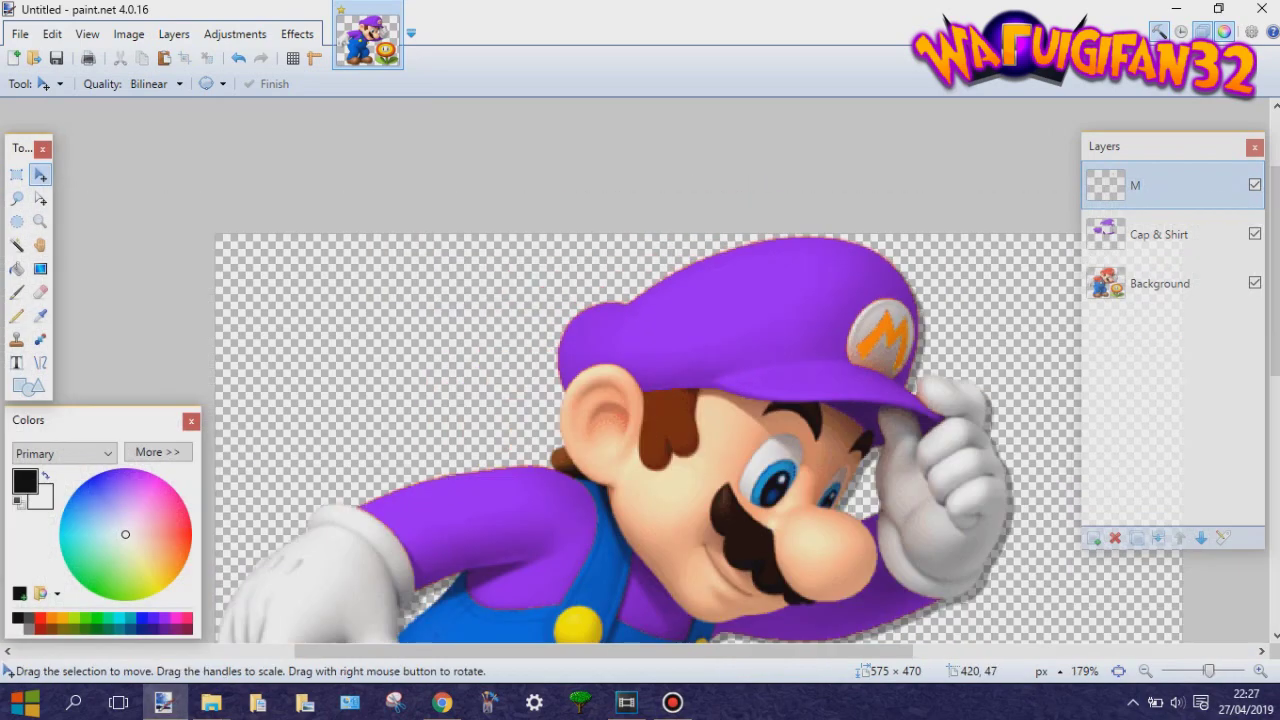
scroll(800, 440, "down", 3)
left_click(17, 245)
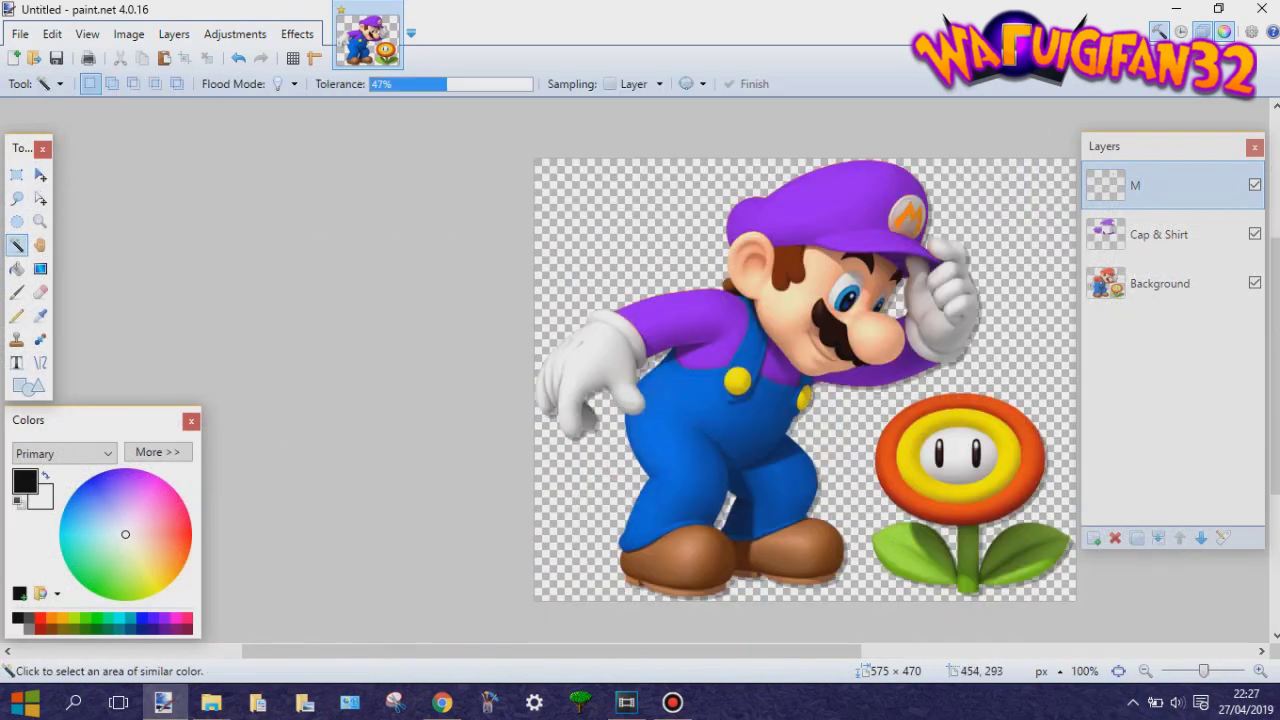
scroll(897, 448, "up", 3)
scroll(860, 373, "down", 3)
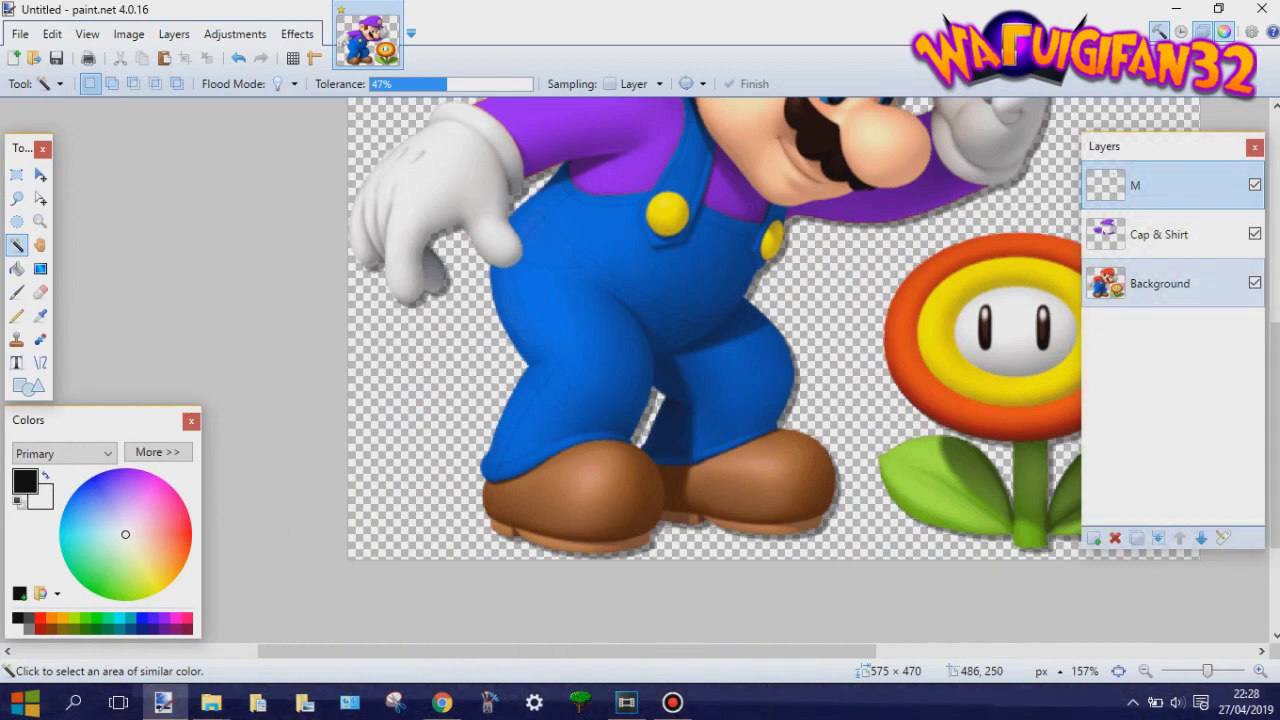
left_click(1160, 283)
scroll(720, 250, "up", 3)
scroll(600, 490, "up", 3)
left_click(551, 489)
scroll(545, 400, "down", 5)
scroll(807, 412, "up", 4)
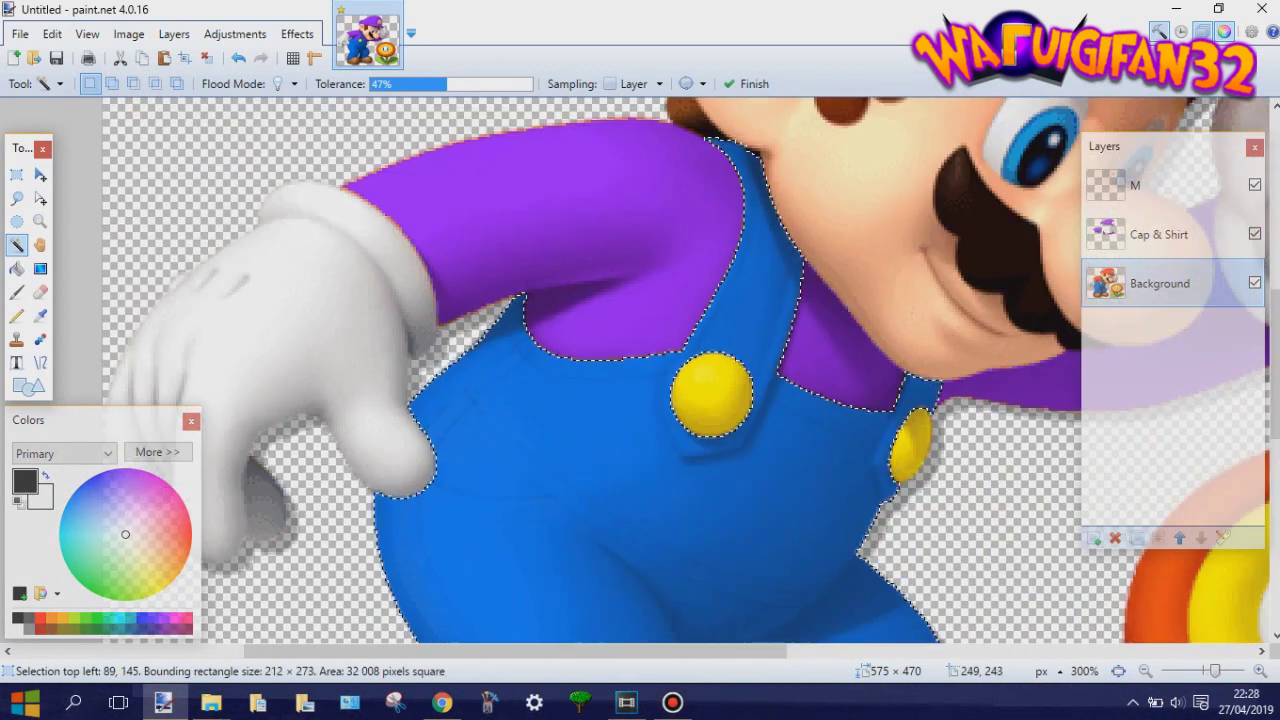
- Add the missed area of the overalls to the selection
scroll(753, 210, "up", 1)
left_click(746, 346)
scroll(742, 240, "down", 2)
scroll(743, 300, "down", 3)
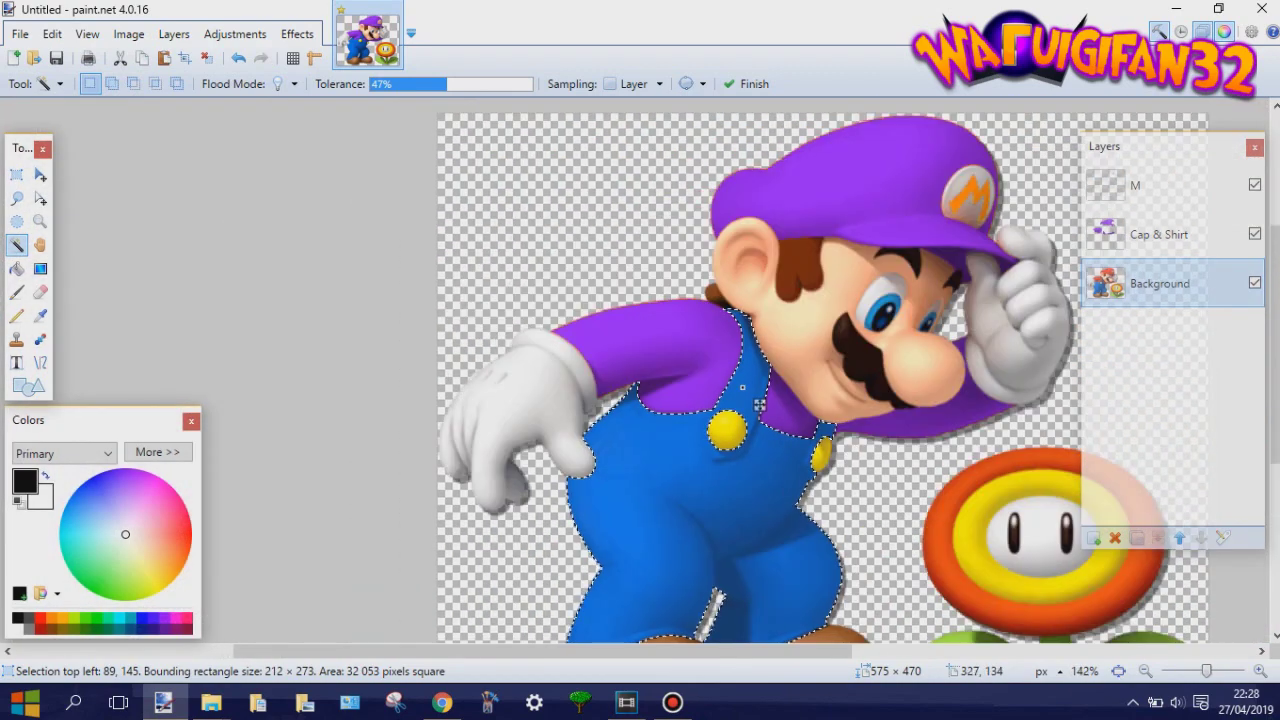
- Paste a copy of the selected overalls into a new layer above the Background layer
scroll(759, 404, "down", 1)
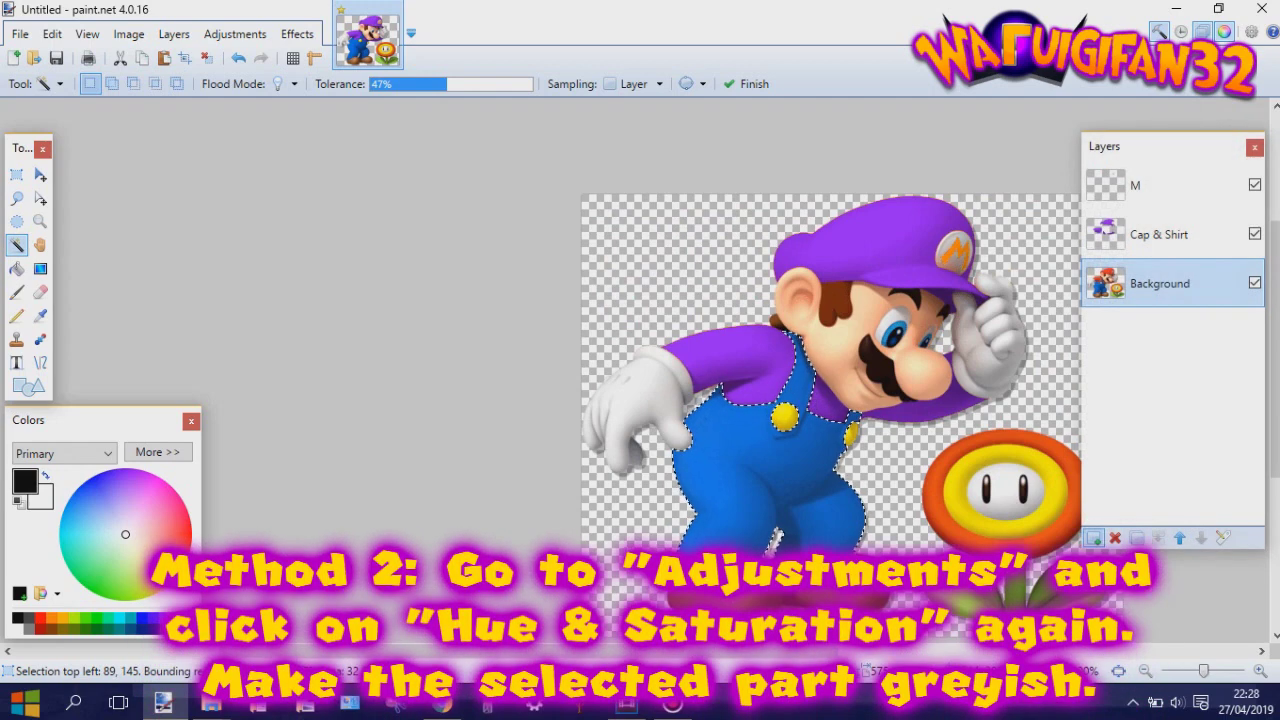
key("ctrl+shift+n")
key("ctrl+v")
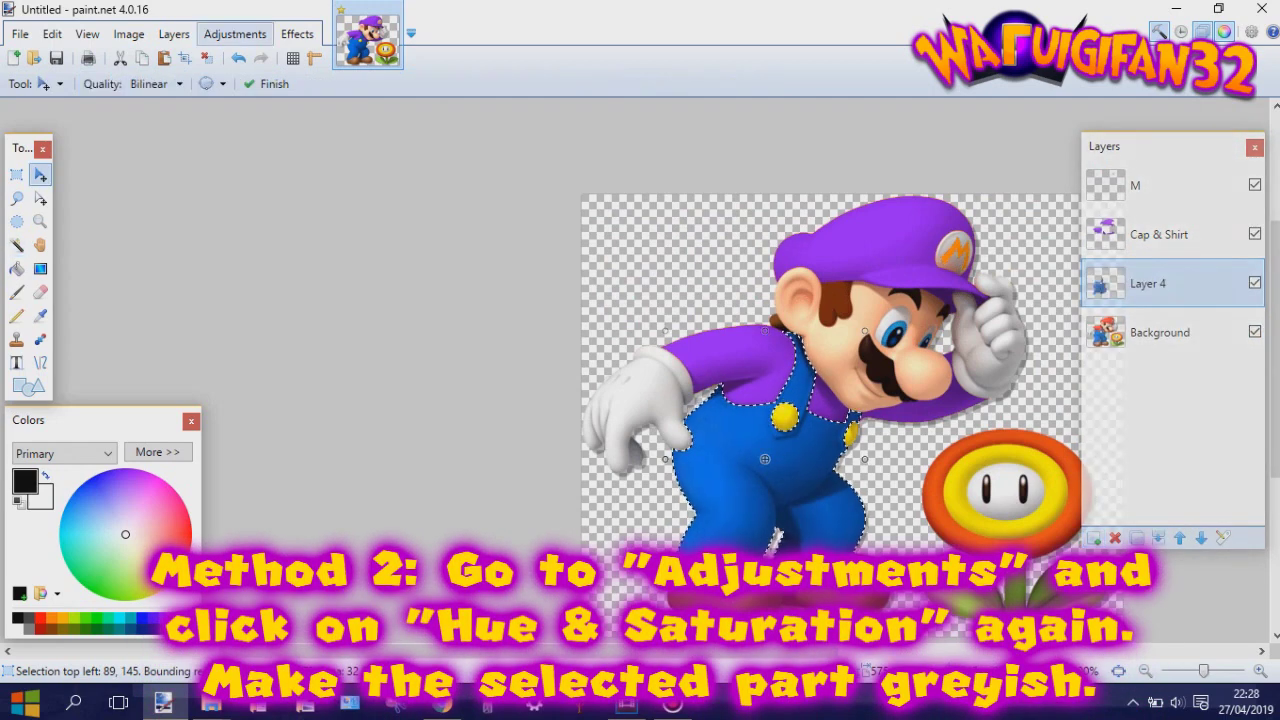
- Turn the pasted overalls grey with Hue / Saturation at saturation 0 and lightness 0
left_click(235, 33)
left_click(272, 139)
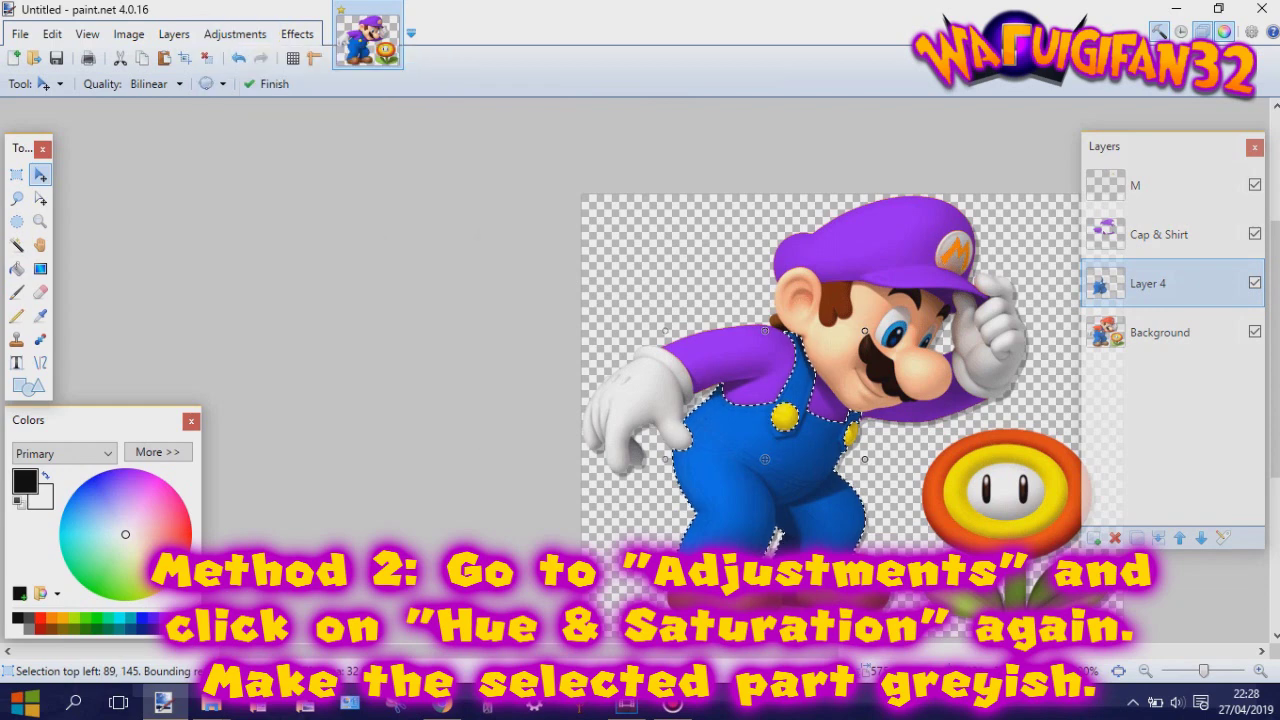
left_click_drag(619, 341, 499, 341)
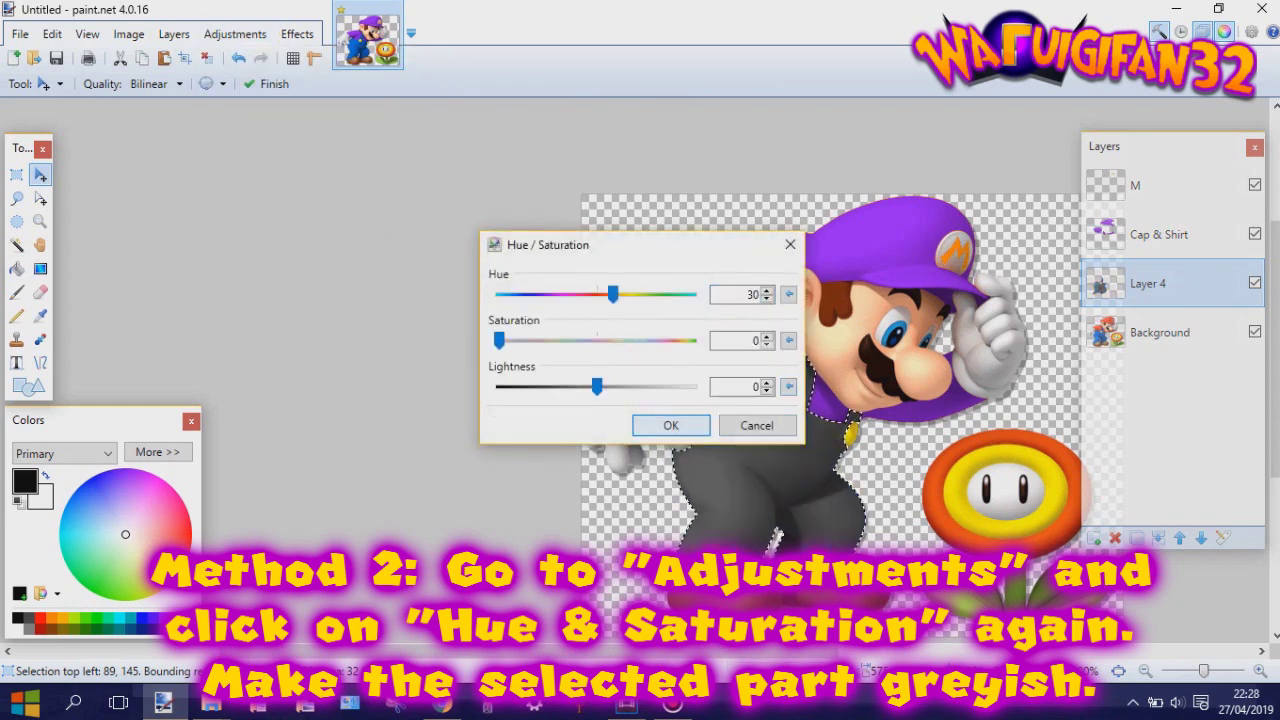
left_click_drag(601, 387, 613, 387)
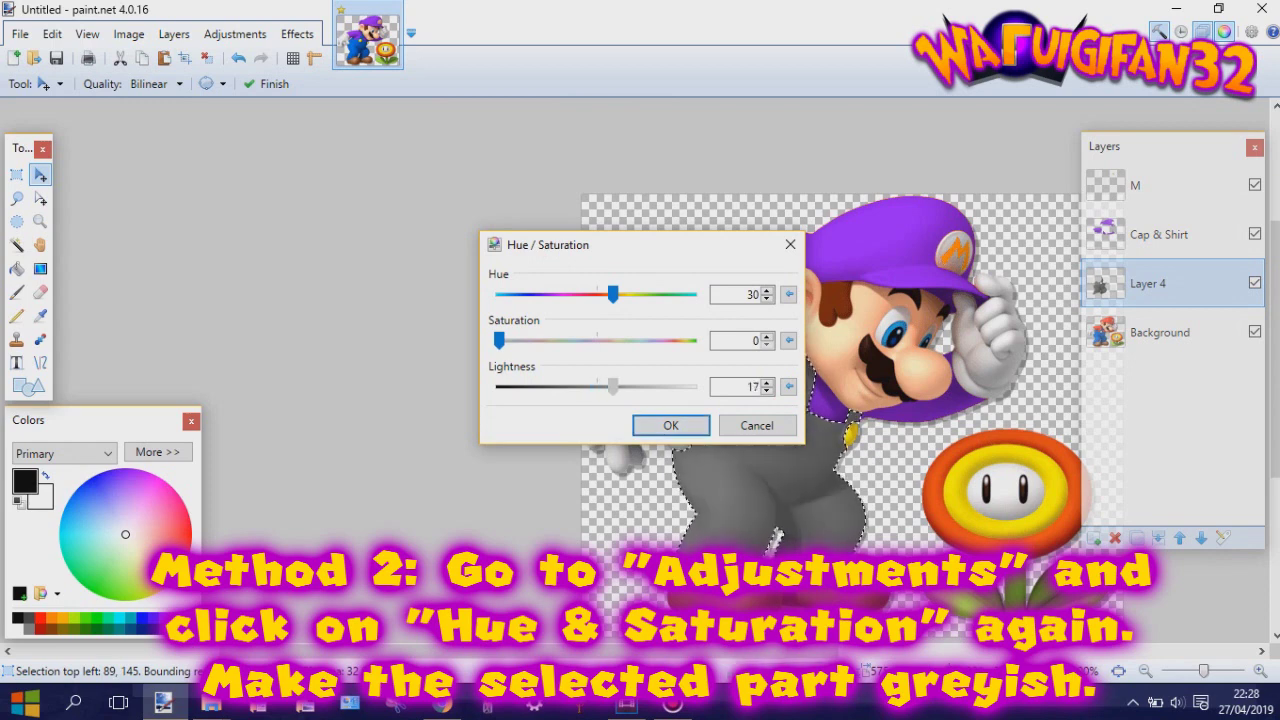
key("Right")
key("Right")
key("Right")
key("Right")
key("Right")
key("Right")
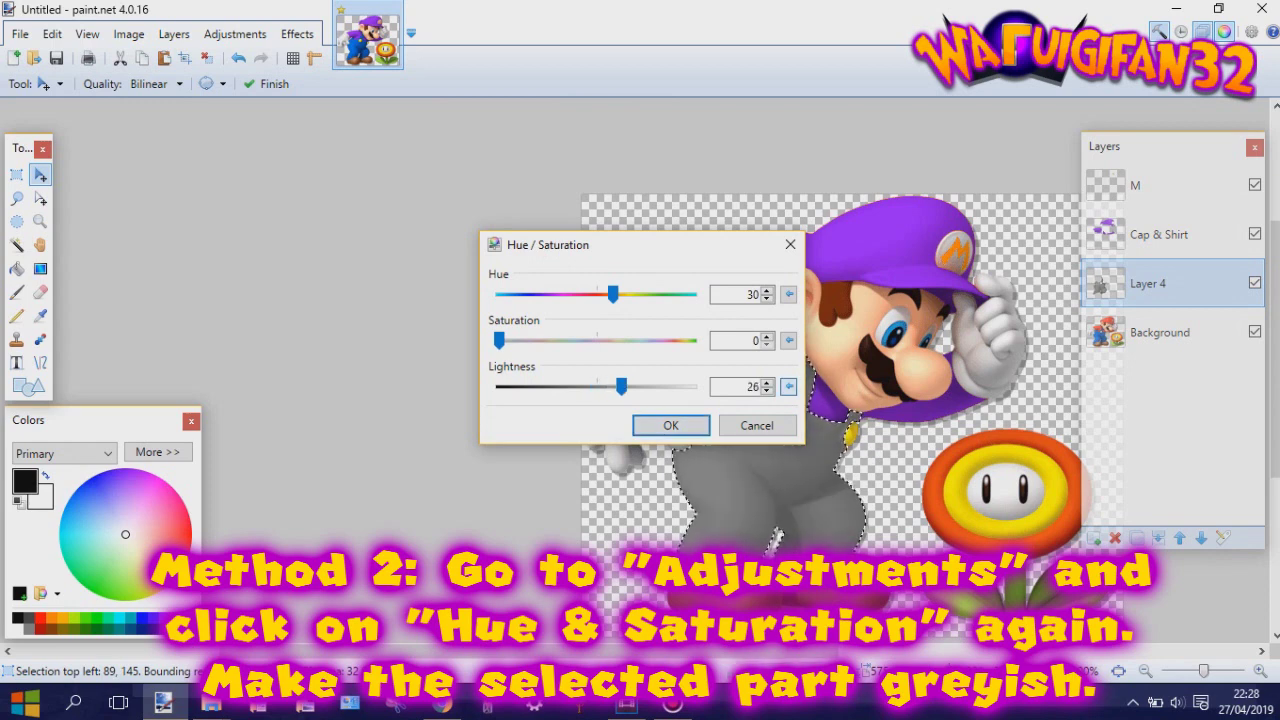
key("Return")
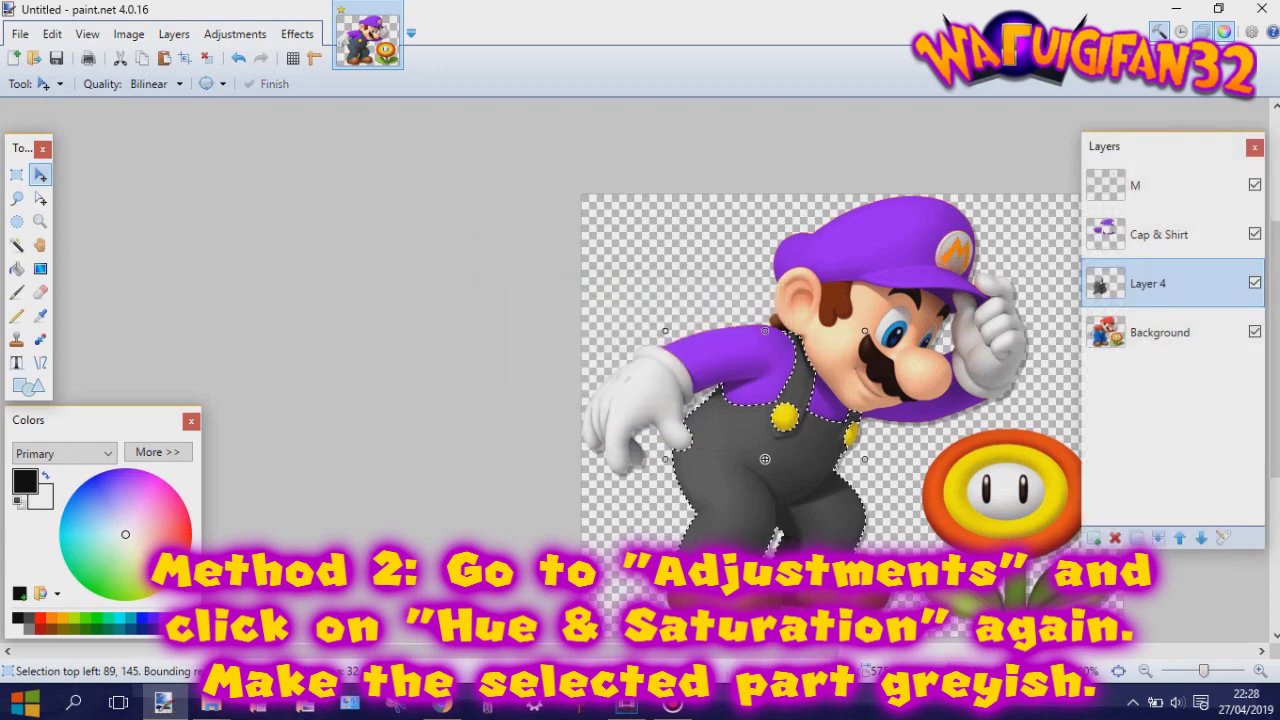
- Rename the grey overalls layer as overalls
key("F4")
type("overalls")
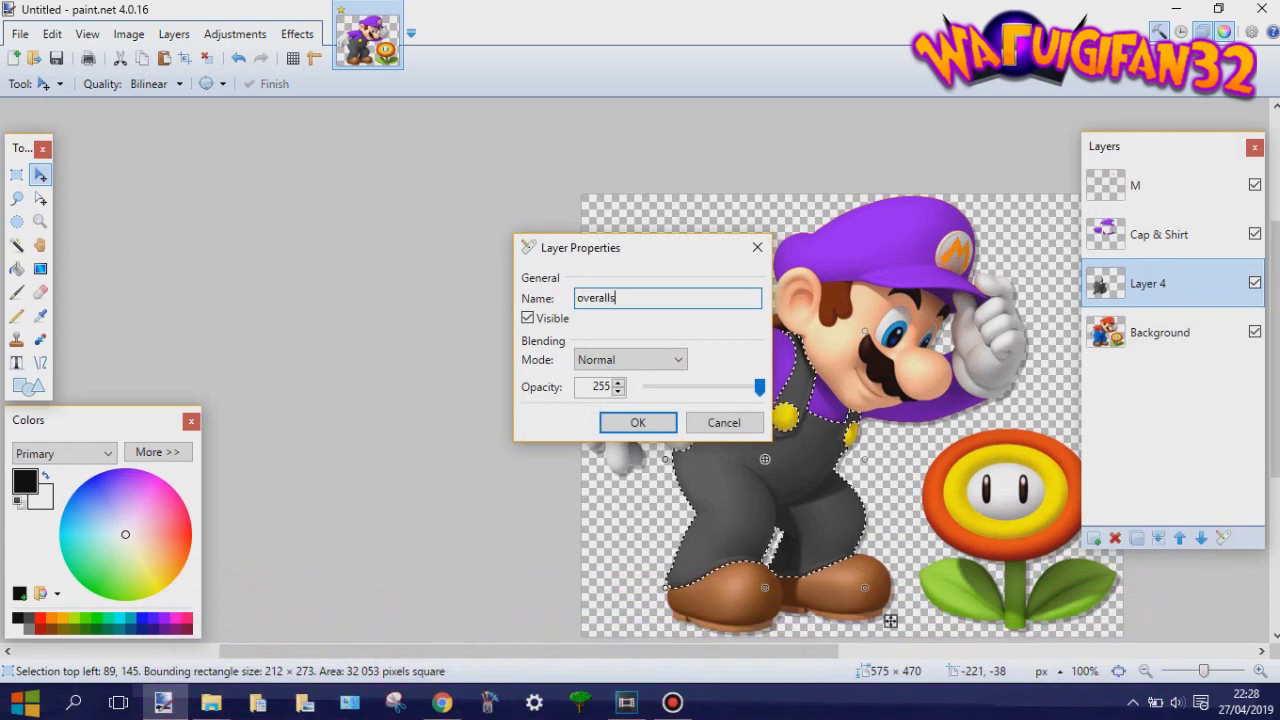
key("Return")
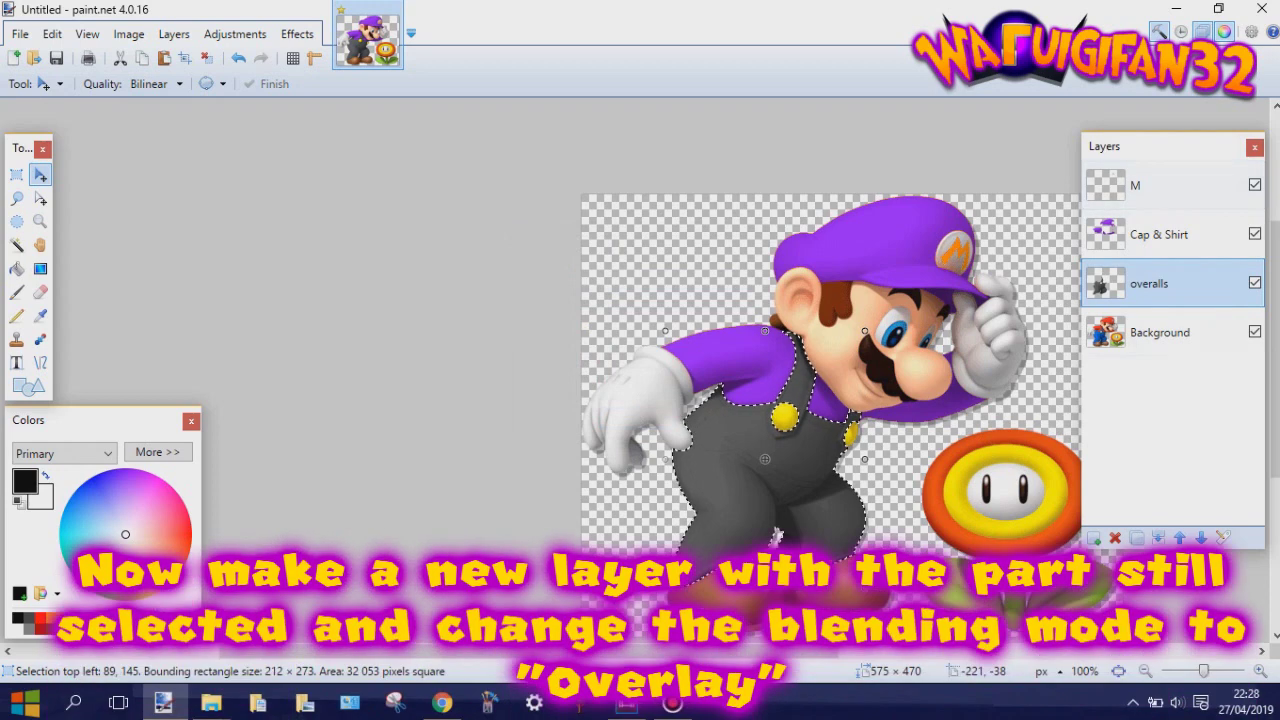
- Add a new layer above the overalls layer and set its blending mode to Overlay
key("ctrl+shift+n")
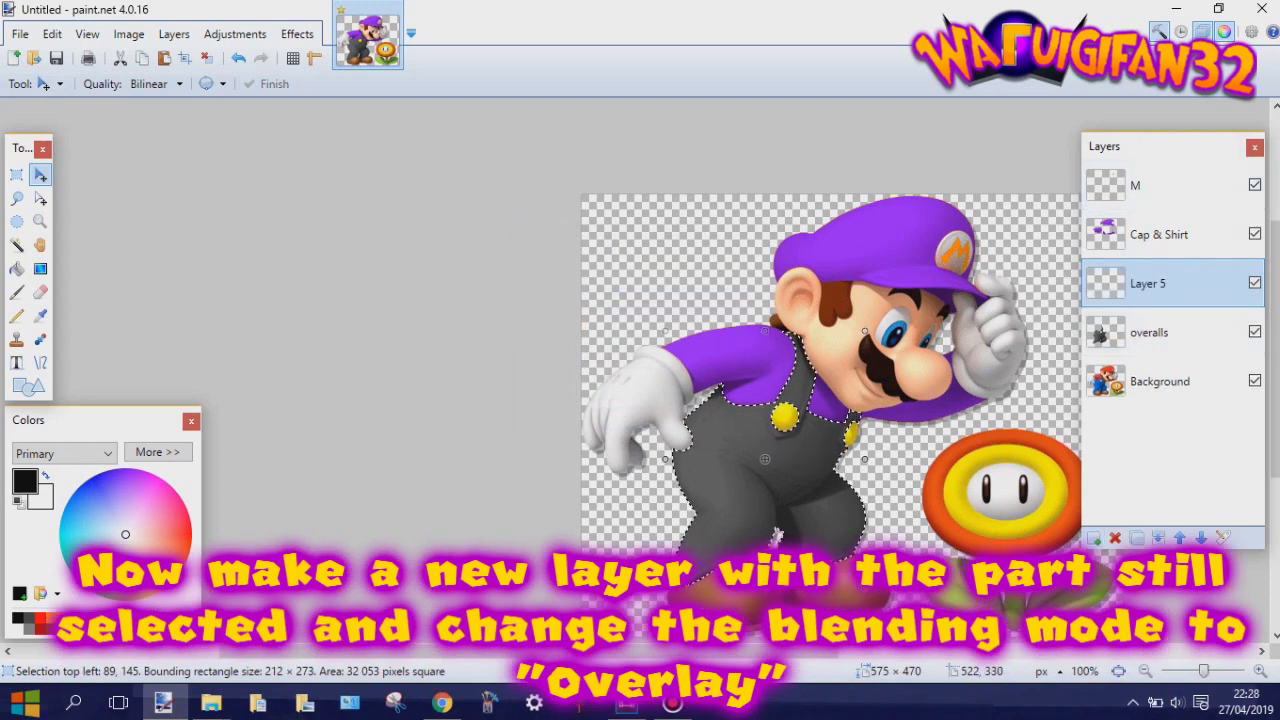
key("F4")
left_click(630, 359)
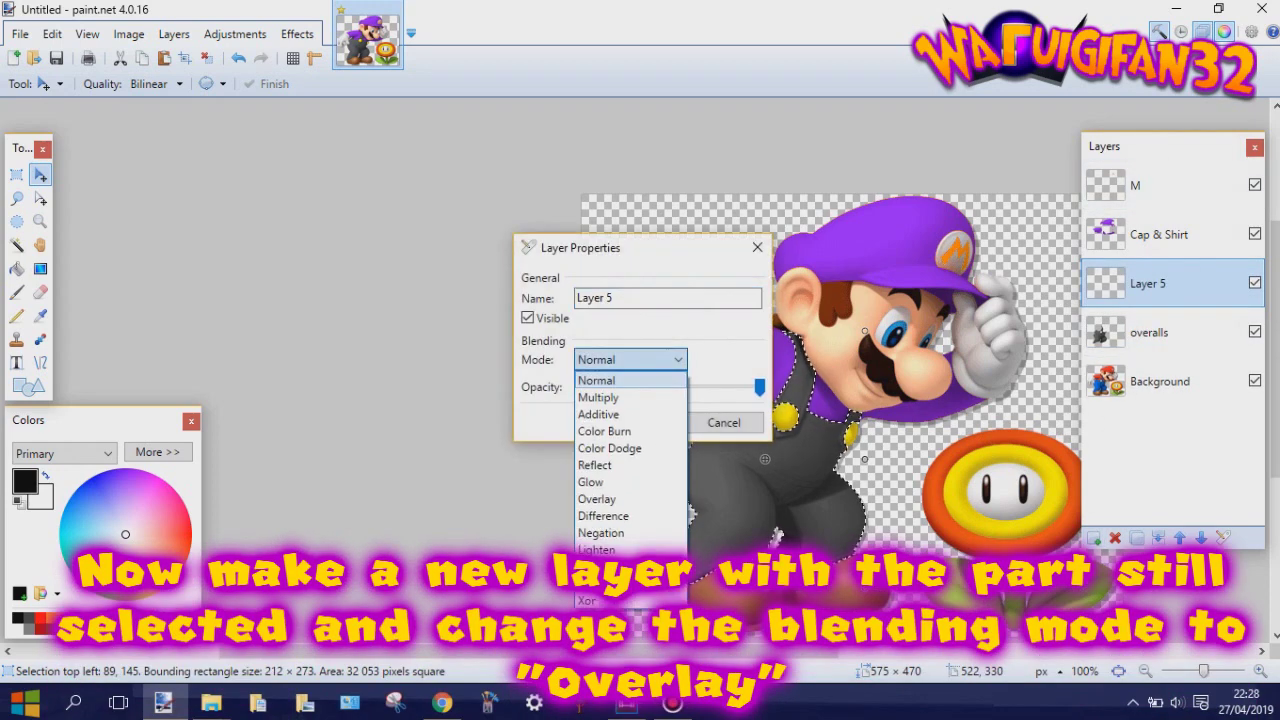
key("Down")
key("Down")
key("Down")
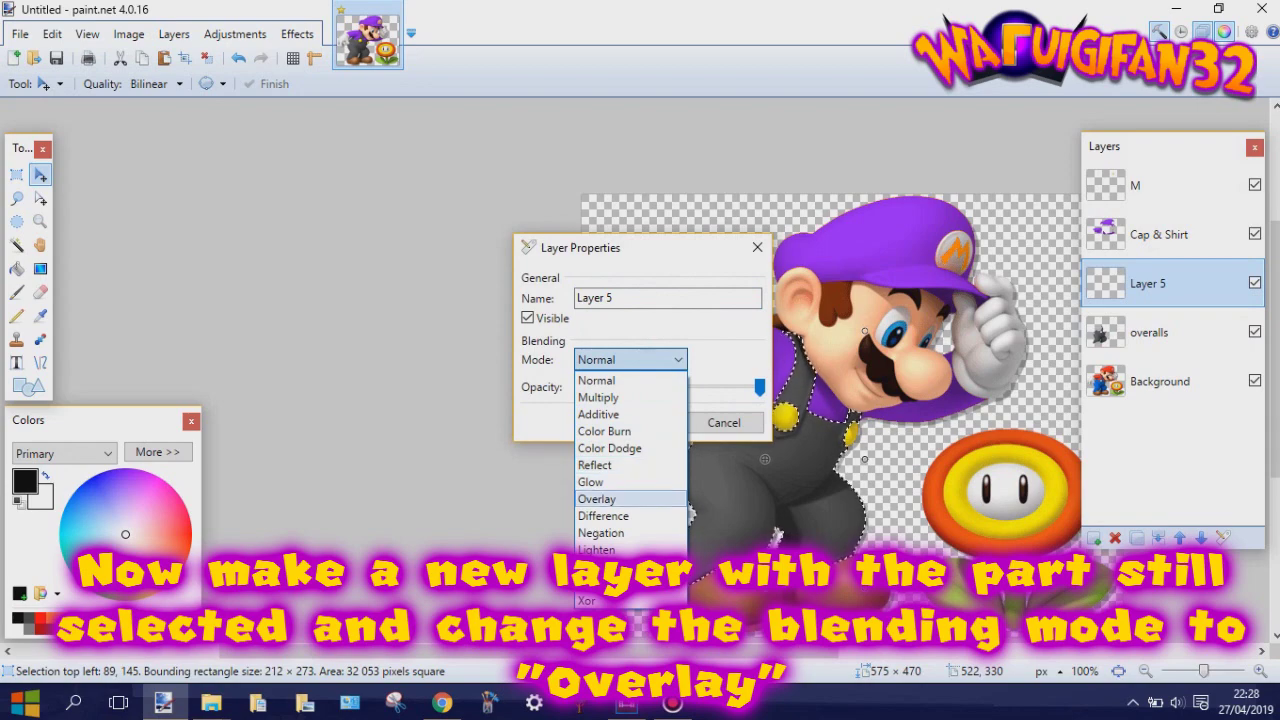
key("Return")
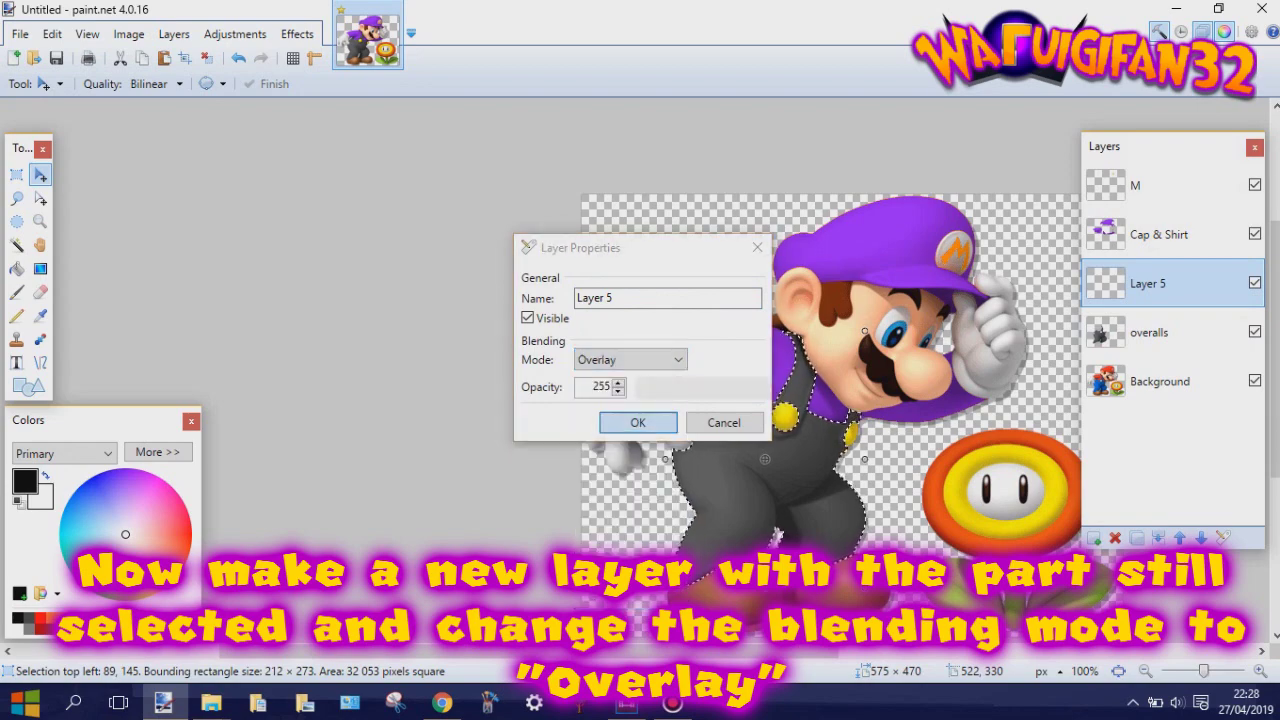
key("Return")
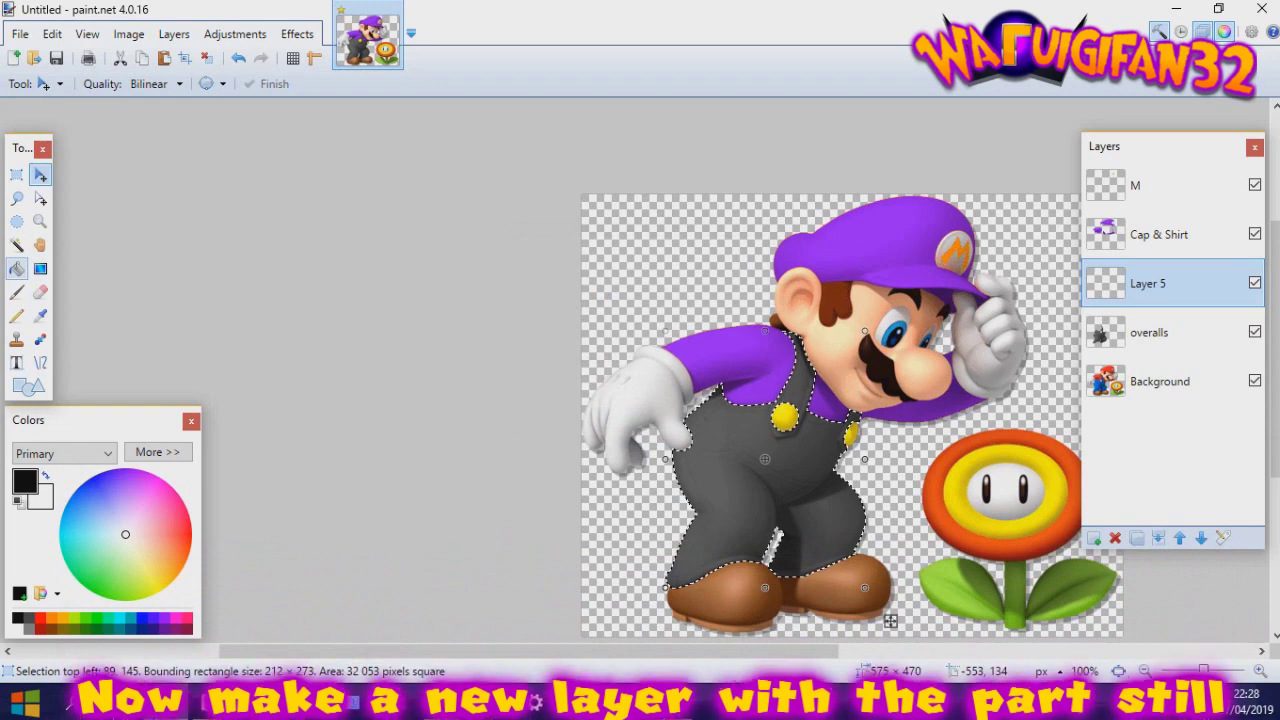
- Fill the selected overalls area on the Overlay layer with yellow-orange using the Paint Bucket
left_click(17, 268)
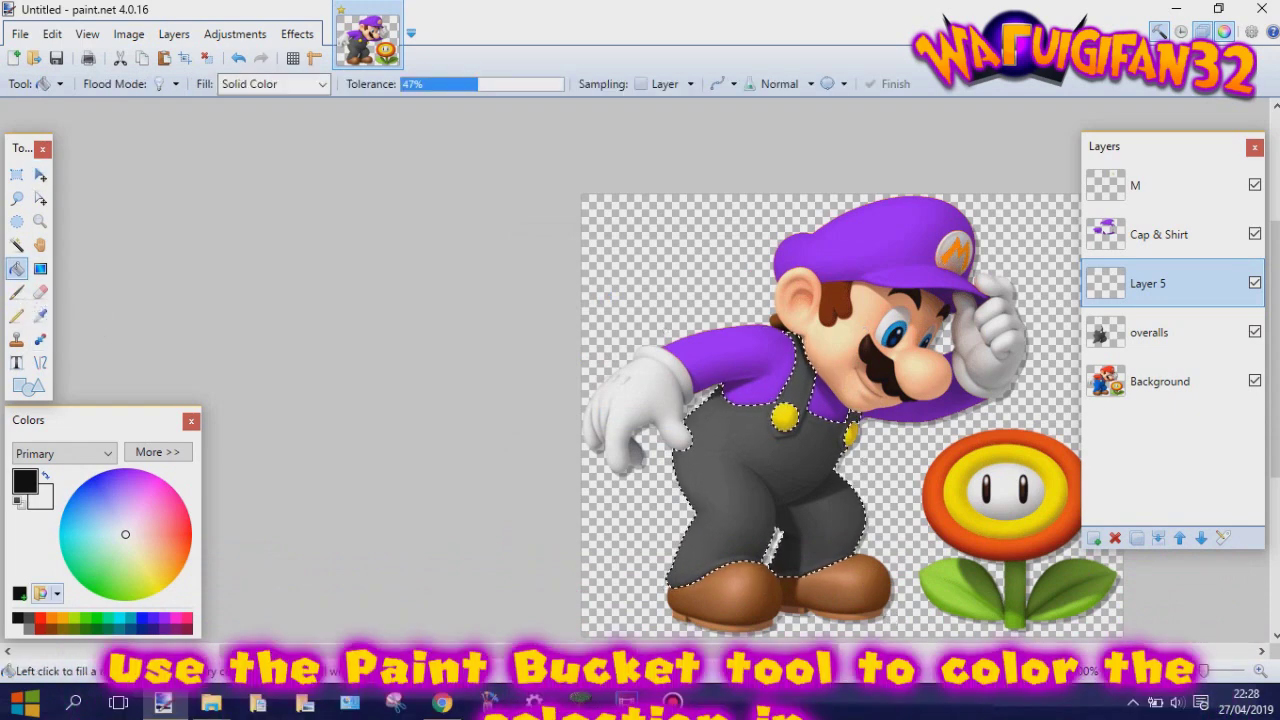
left_click(62, 618)
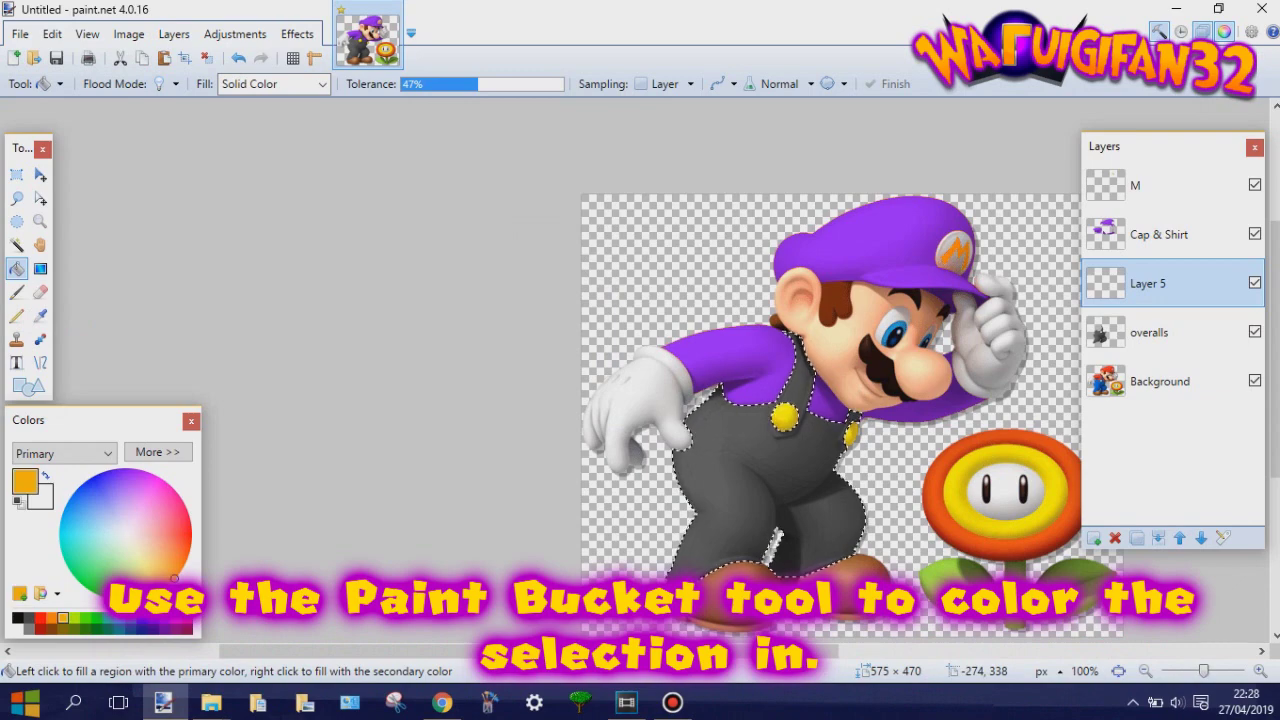
scroll(831, 451, "up", 3)
scroll(760, 470, "down", 3)
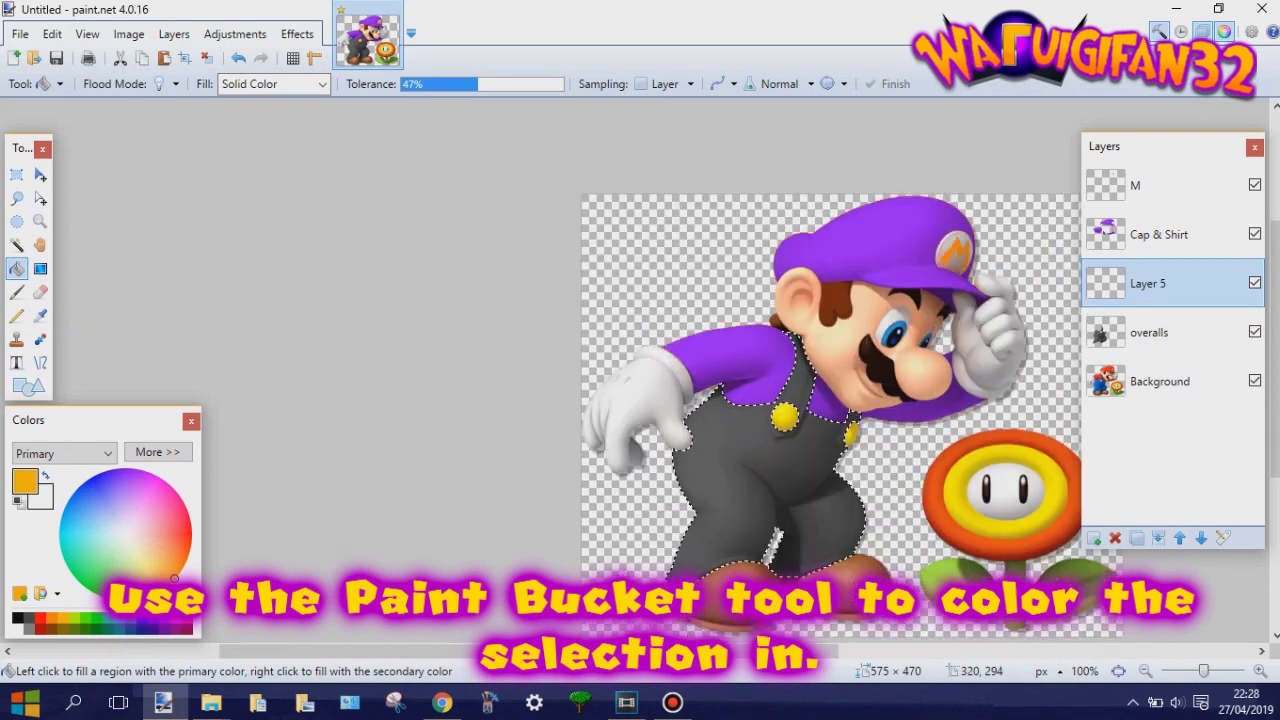
scroll(760, 470, "up", 2)
left_click(750, 470)
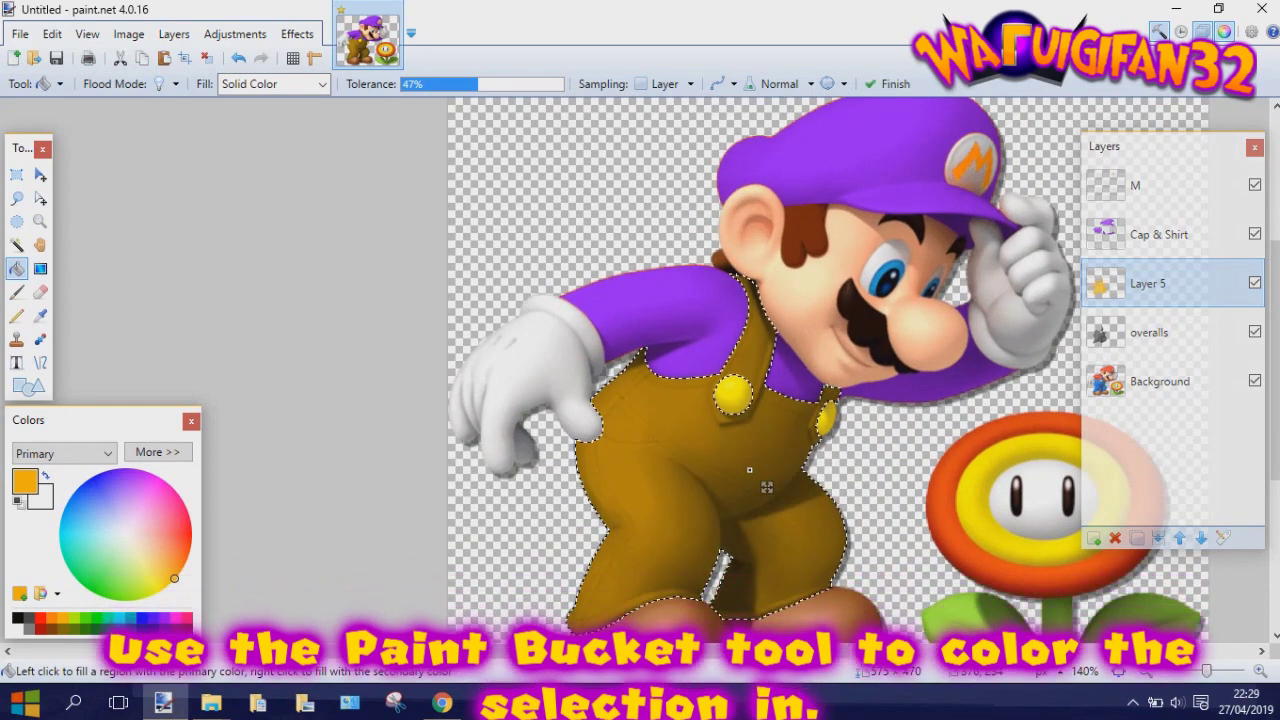
scroll(760, 486, "up", 1)
scroll(700, 430, "down", 2)
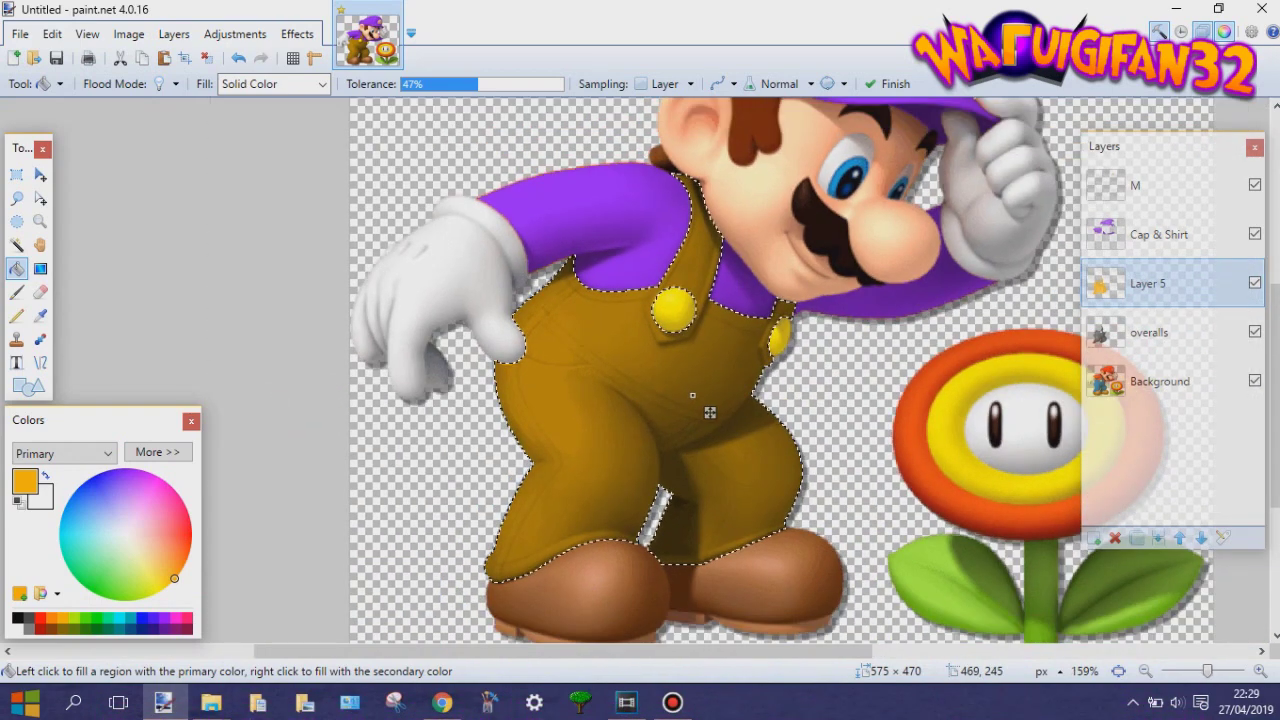
- Try lightening the overalls layer with Hue / Saturation at saturation 0 and lightness 16
left_click(1149, 332)
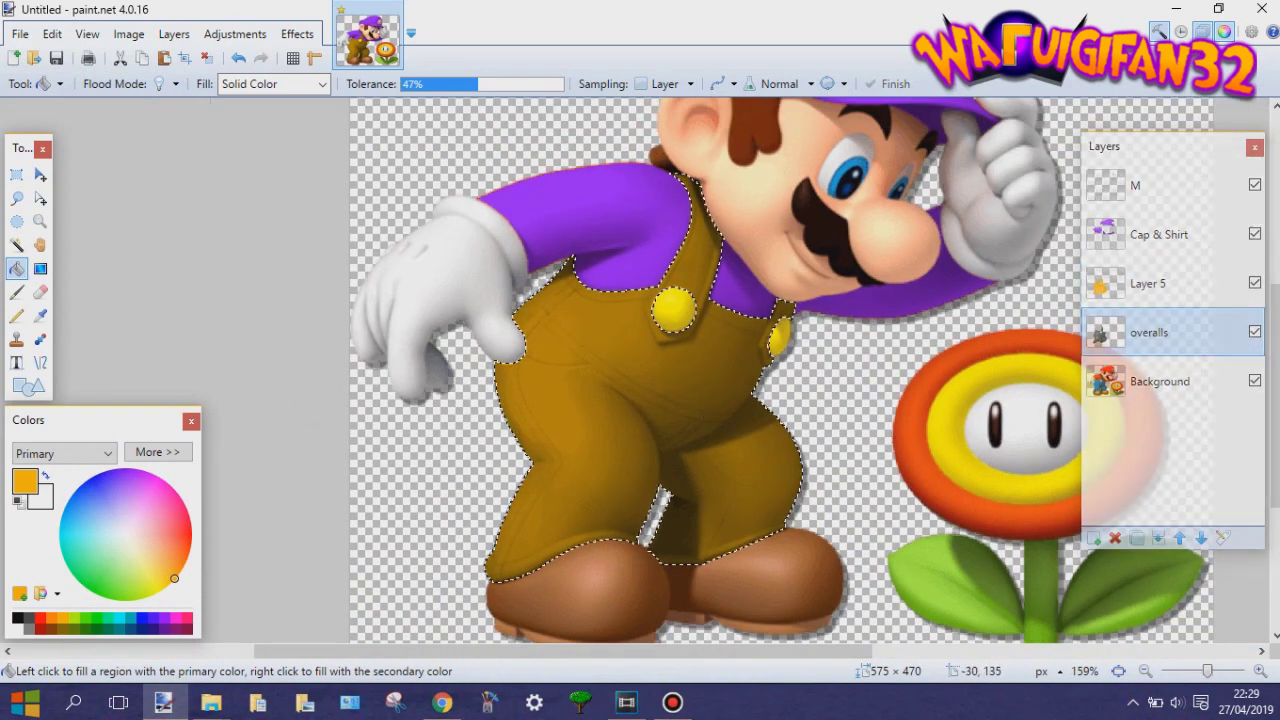
left_click(235, 33)
left_click(272, 139)
left_click_drag(648, 245, 273, 200)
mouse_move(223, 342)
left_mouse_down()
mouse_move(256, 342)
mouse_move(235, 342)
left_mouse_up()
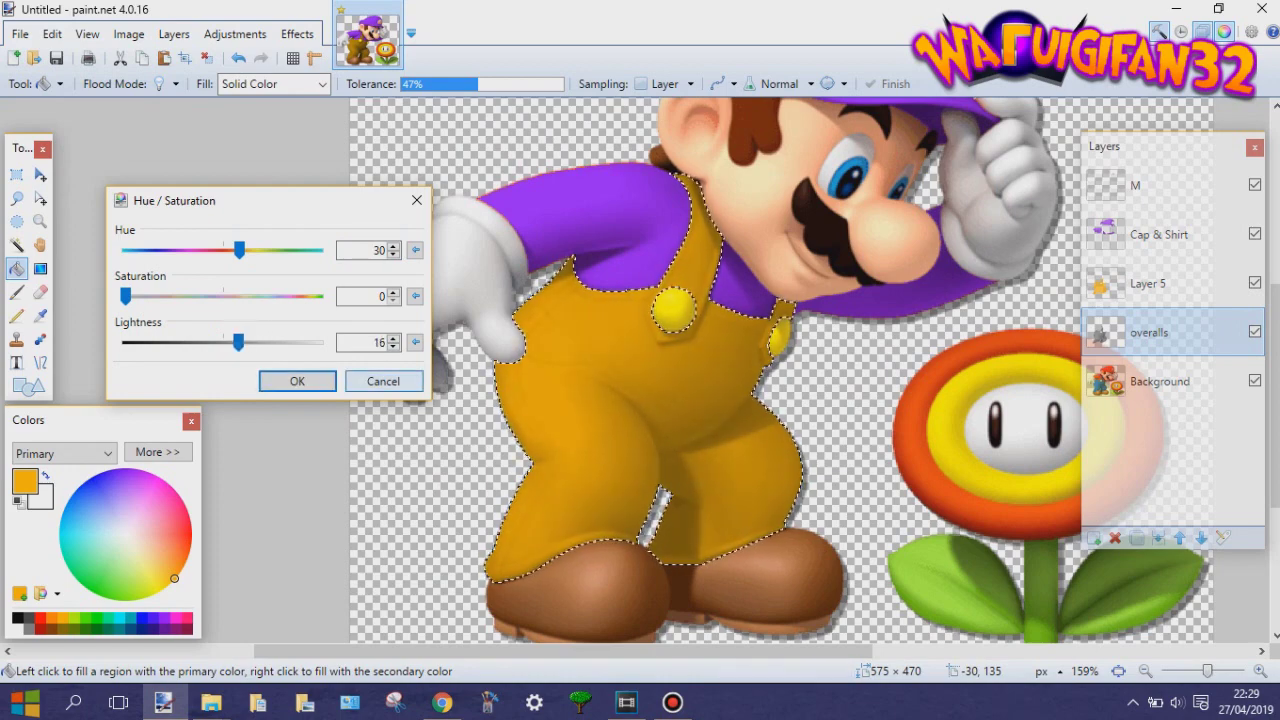
left_click(297, 381)
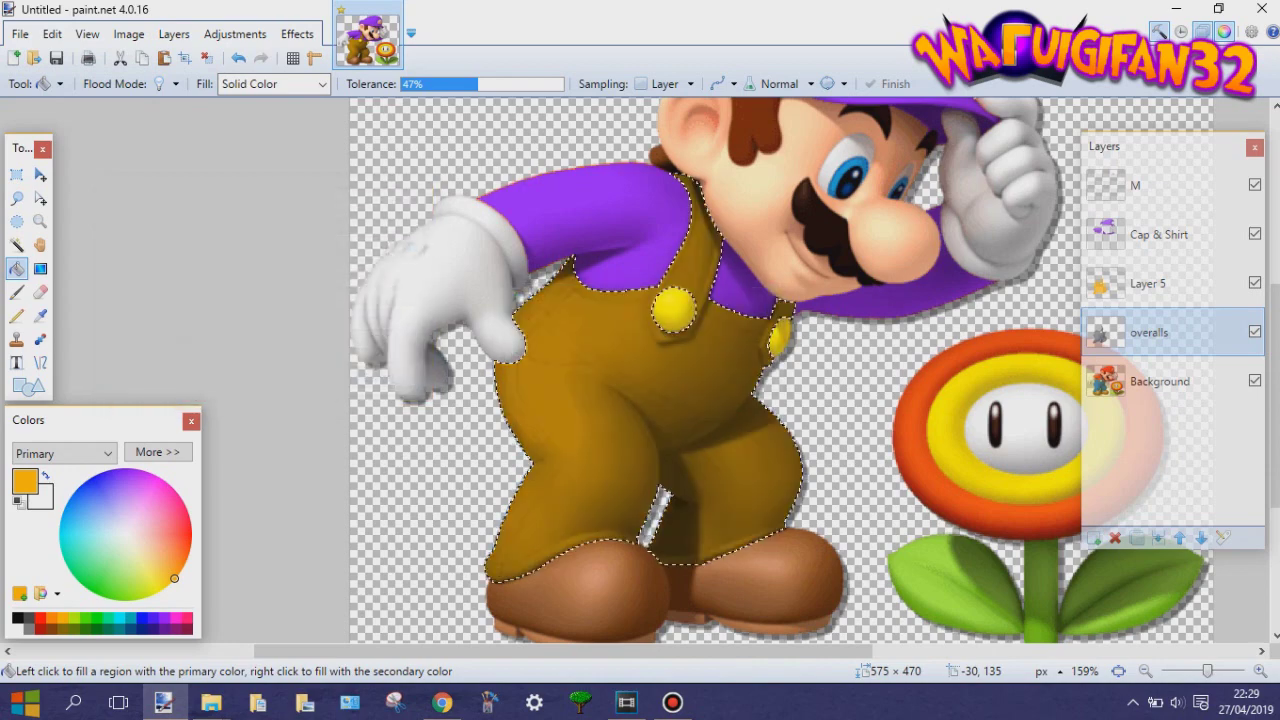
- Delete the orange-filled Overlay layer above the overalls layer
left_click(1150, 284)
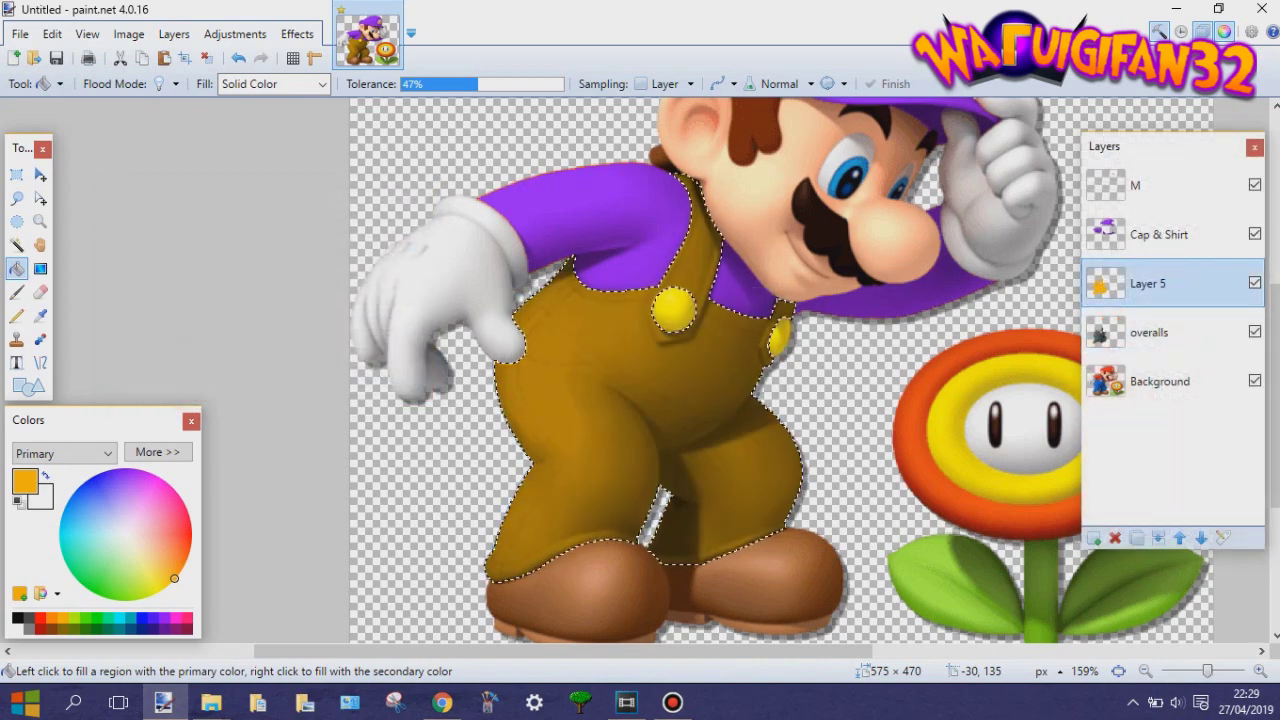
left_click(1115, 537)
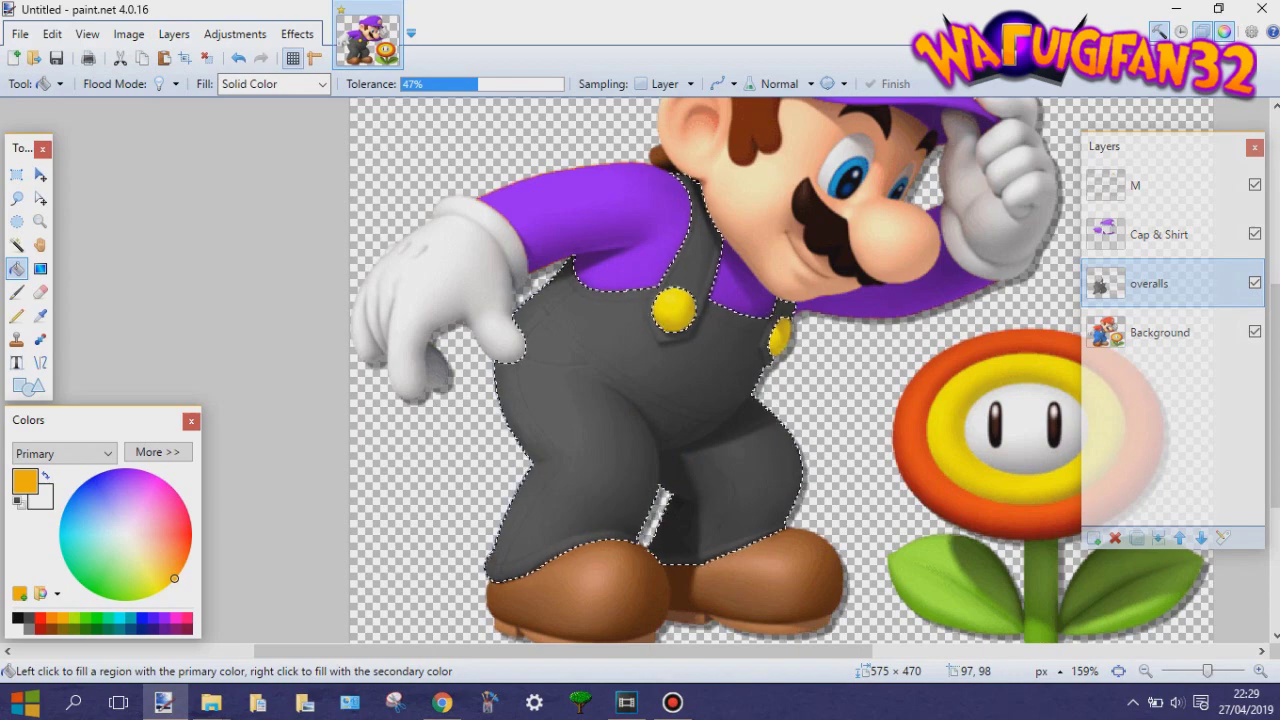
- Start a Levels adjustment on the overalls layer and lower the input white point to 109
left_click(235, 33)
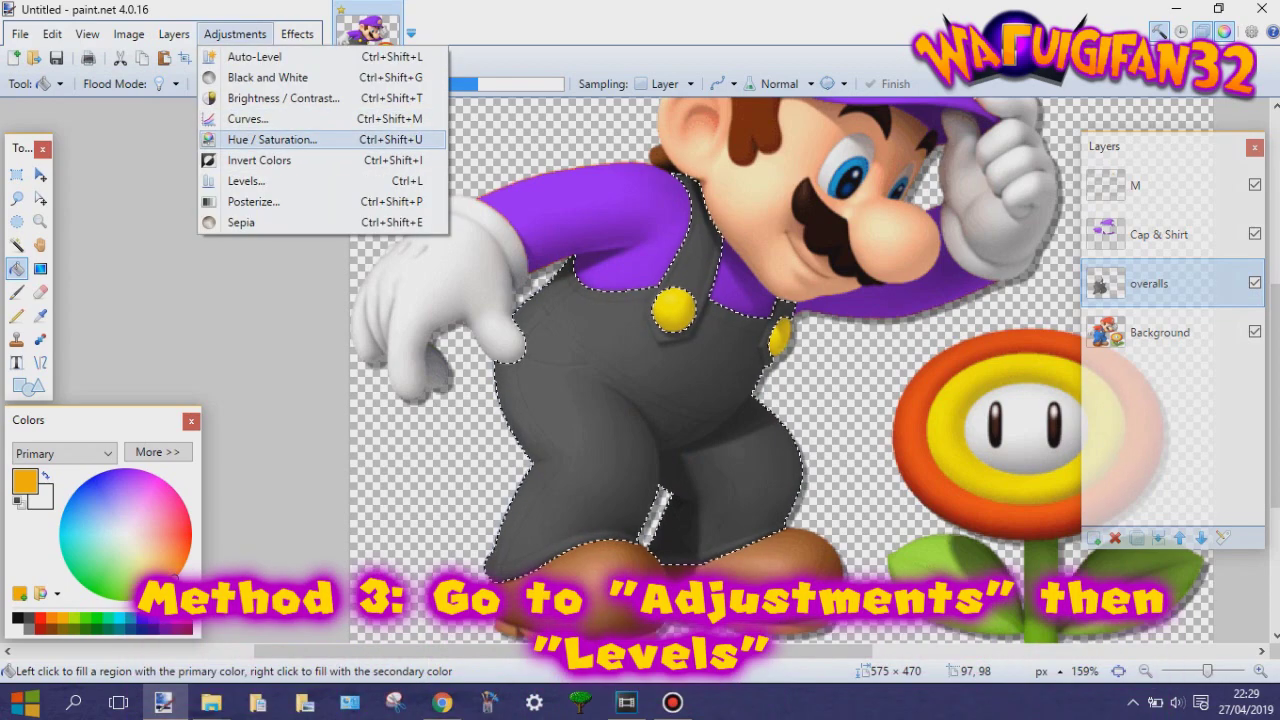
left_click(246, 181)
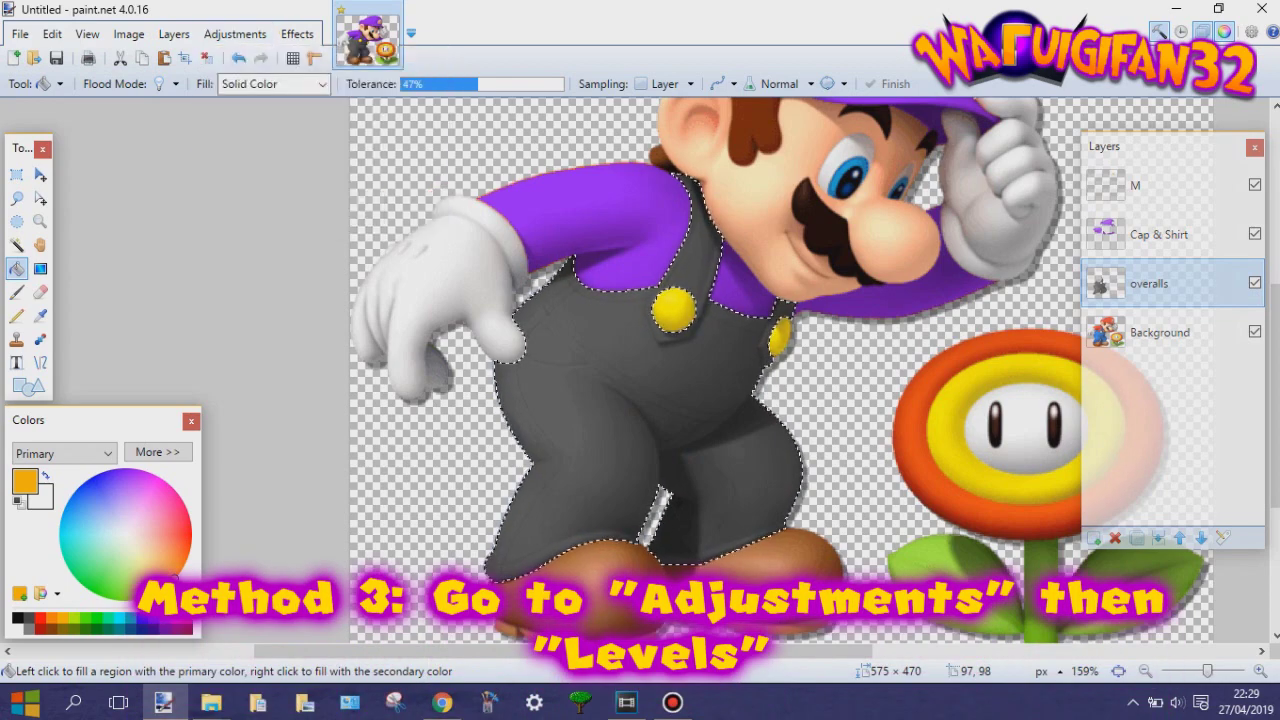
left_click_drag(586, 214, 184, 186)
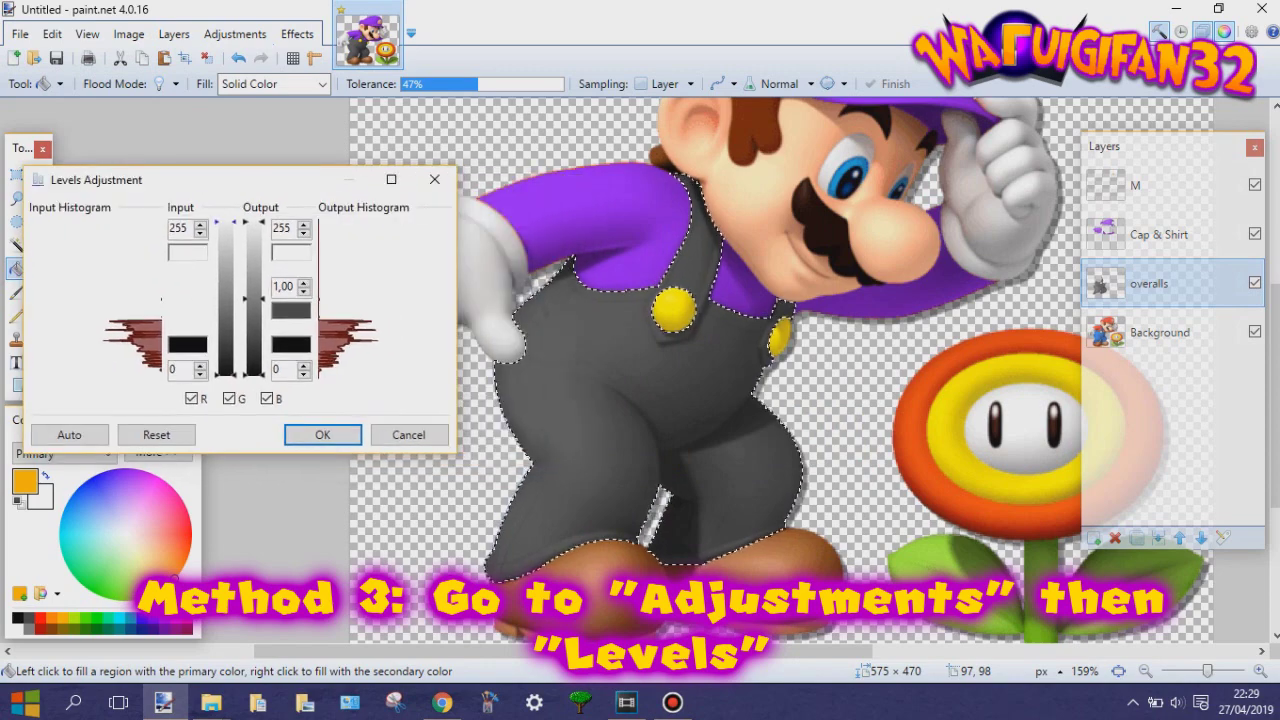
left_click_drag(226, 295, 226, 310)
- Set the Levels output white colour to an orange with RGB 255, 179, 0
double_click(291, 252)
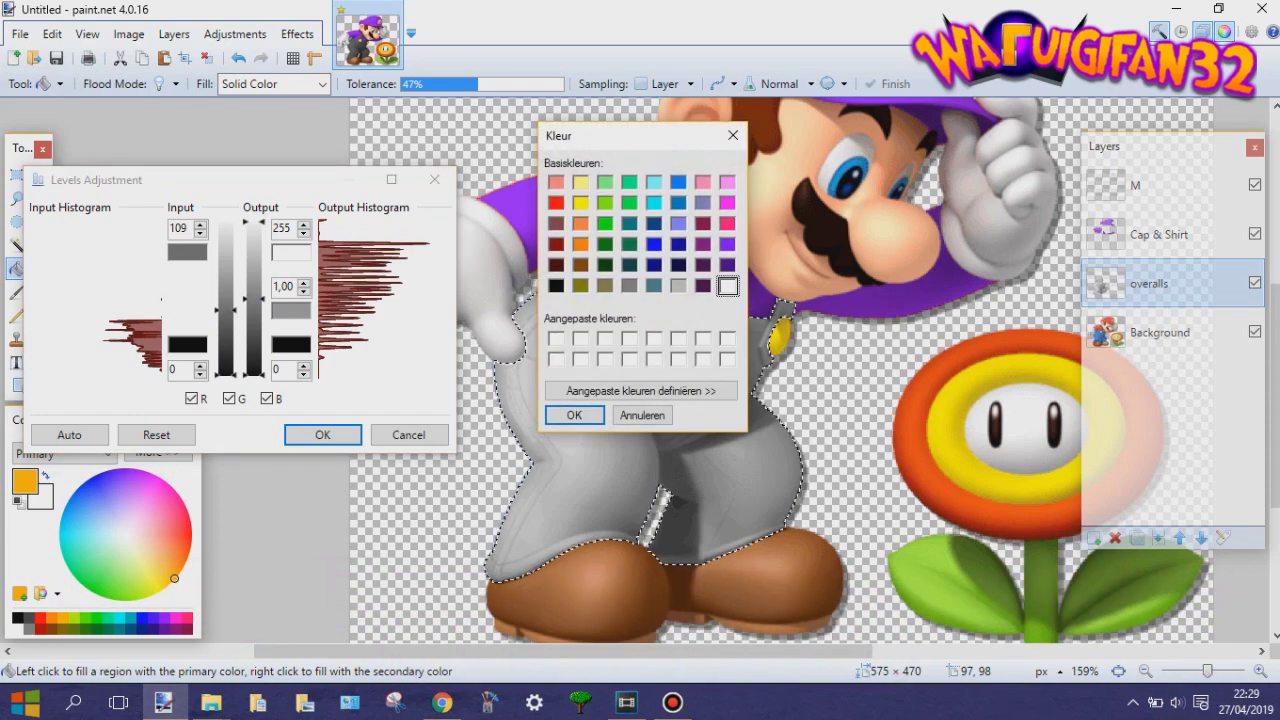
left_click(641, 391)
left_click(581, 244)
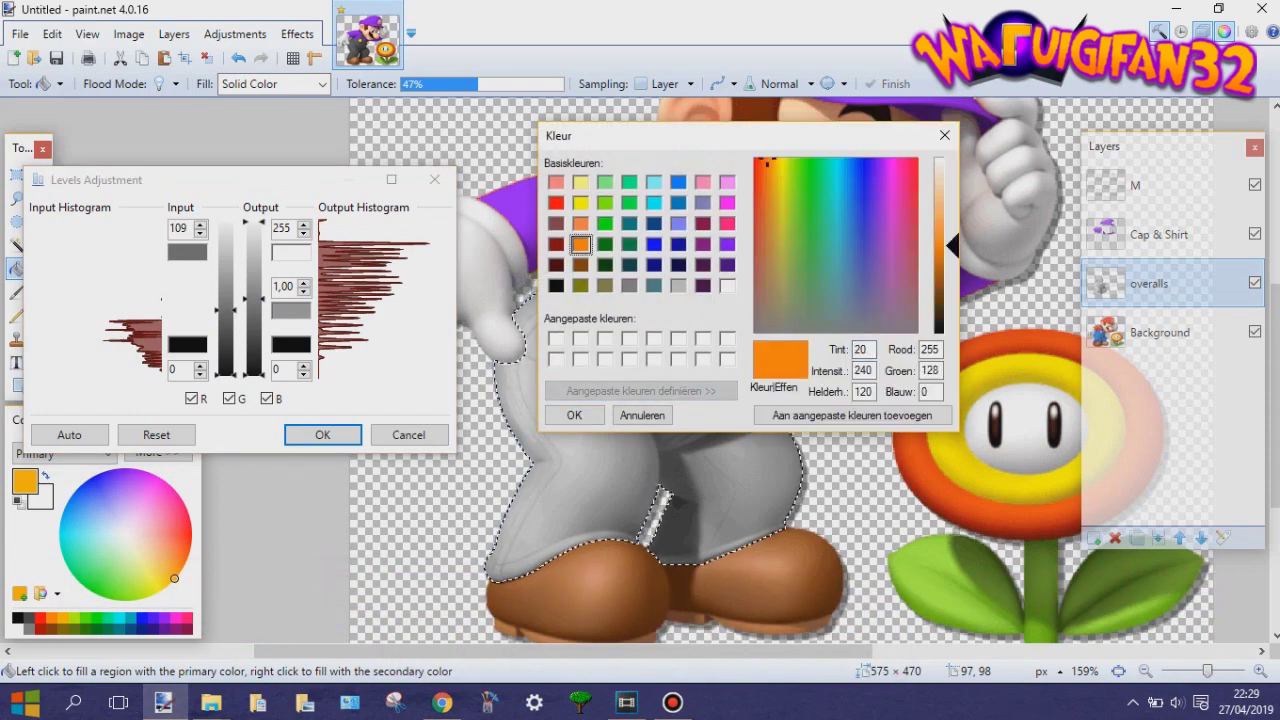
left_click_drag(769, 161, 777, 158)
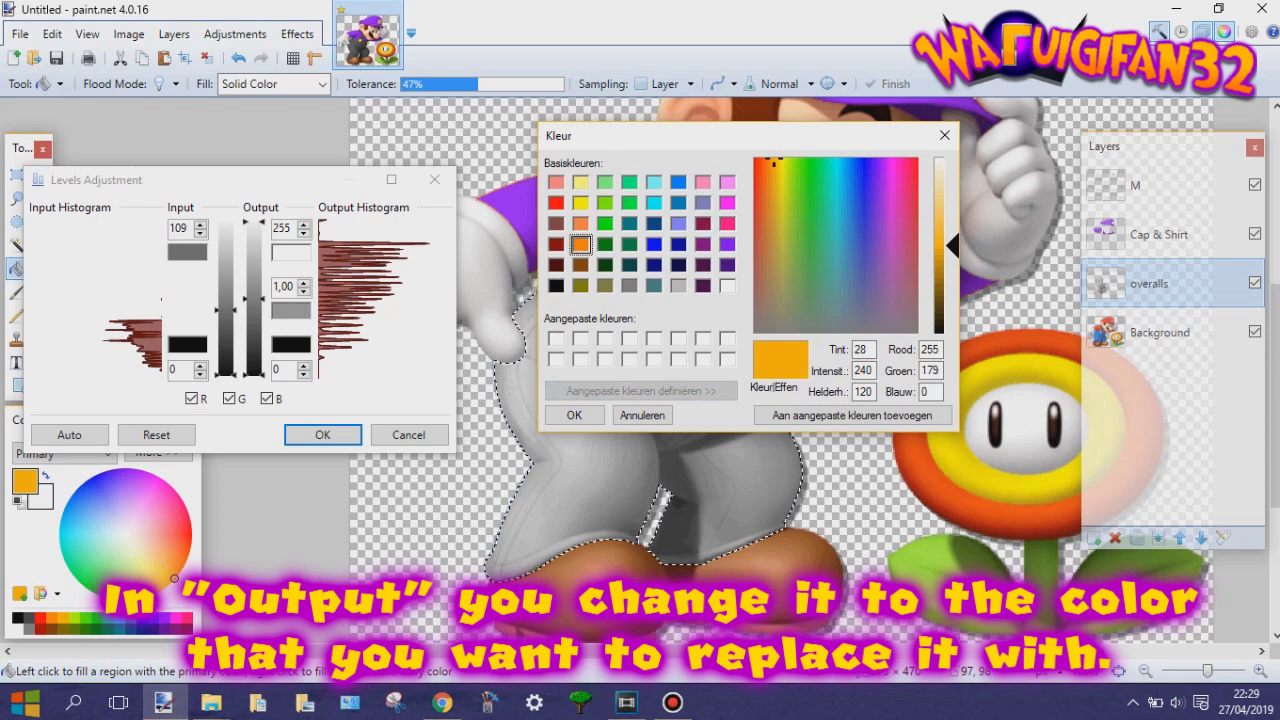
key("Return")
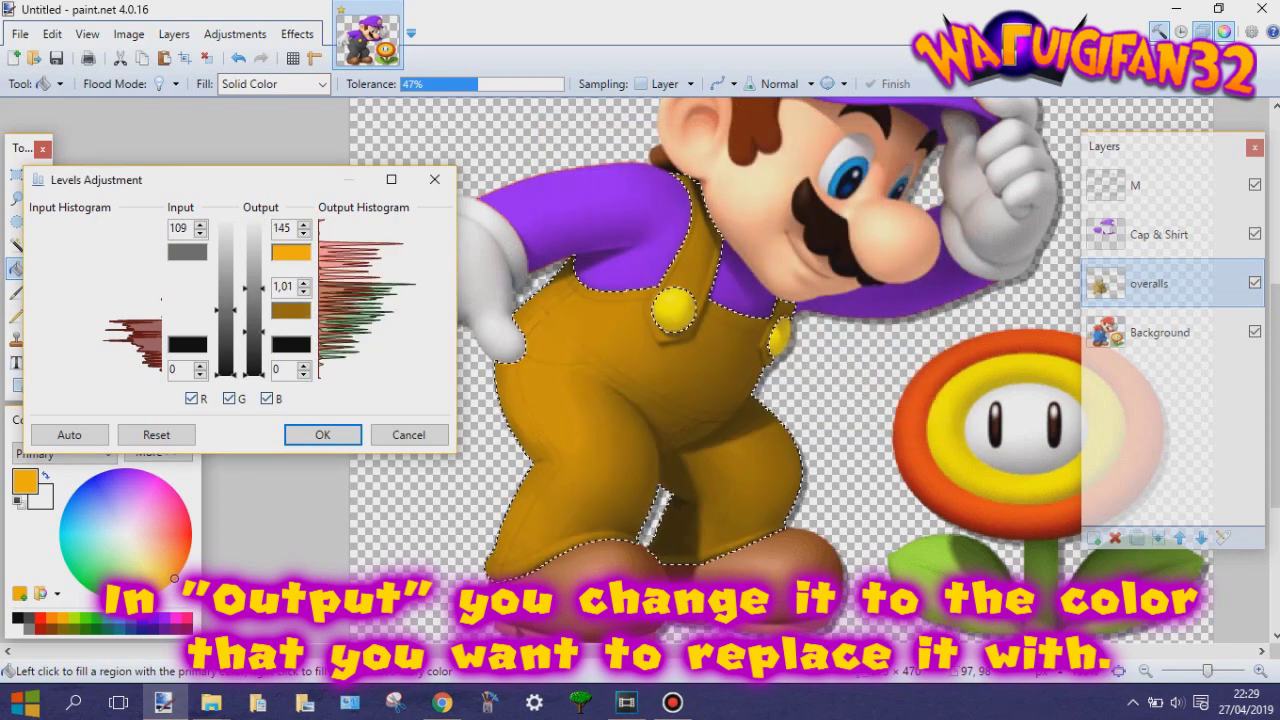
- Refine the Levels output white colour to RGB 255, 191, 0, set the input white point to 96, and apply the adjustment
mouse_move(226, 310)
left_mouse_down()
mouse_move(226, 330)
mouse_move(217, 309)
left_mouse_up()
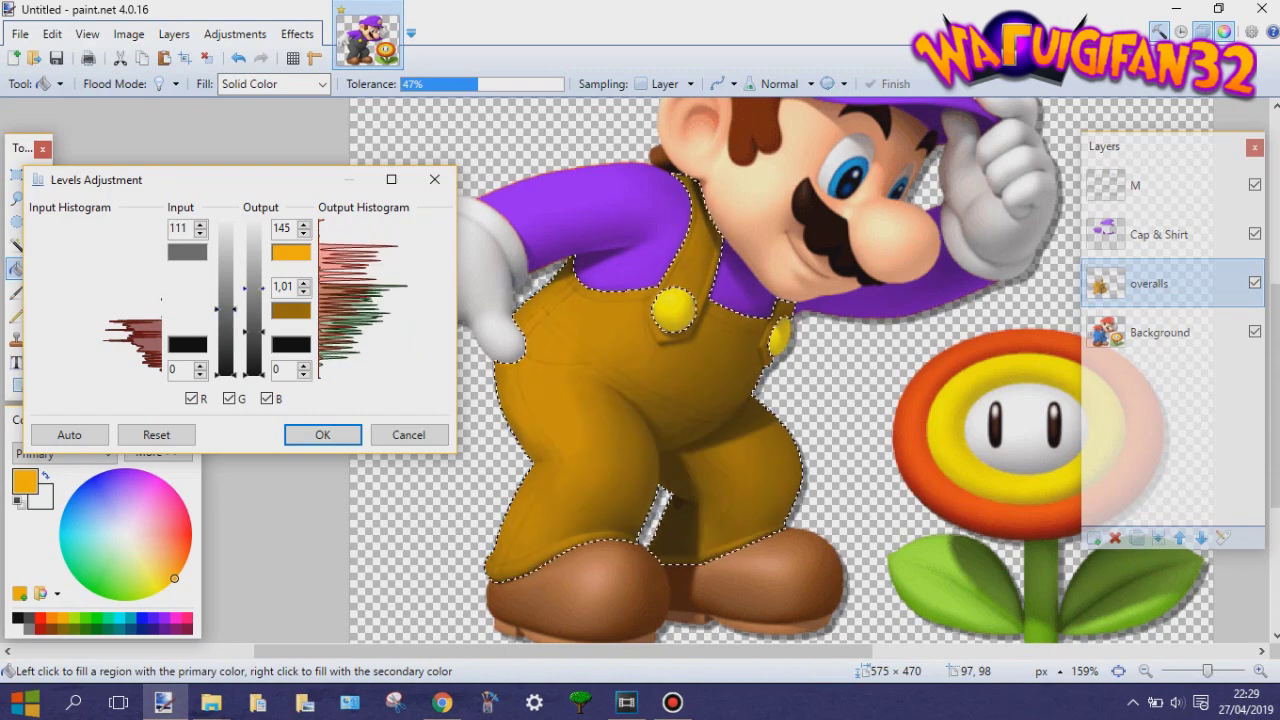
left_click_drag(247, 288, 247, 281)
double_click(291, 252)
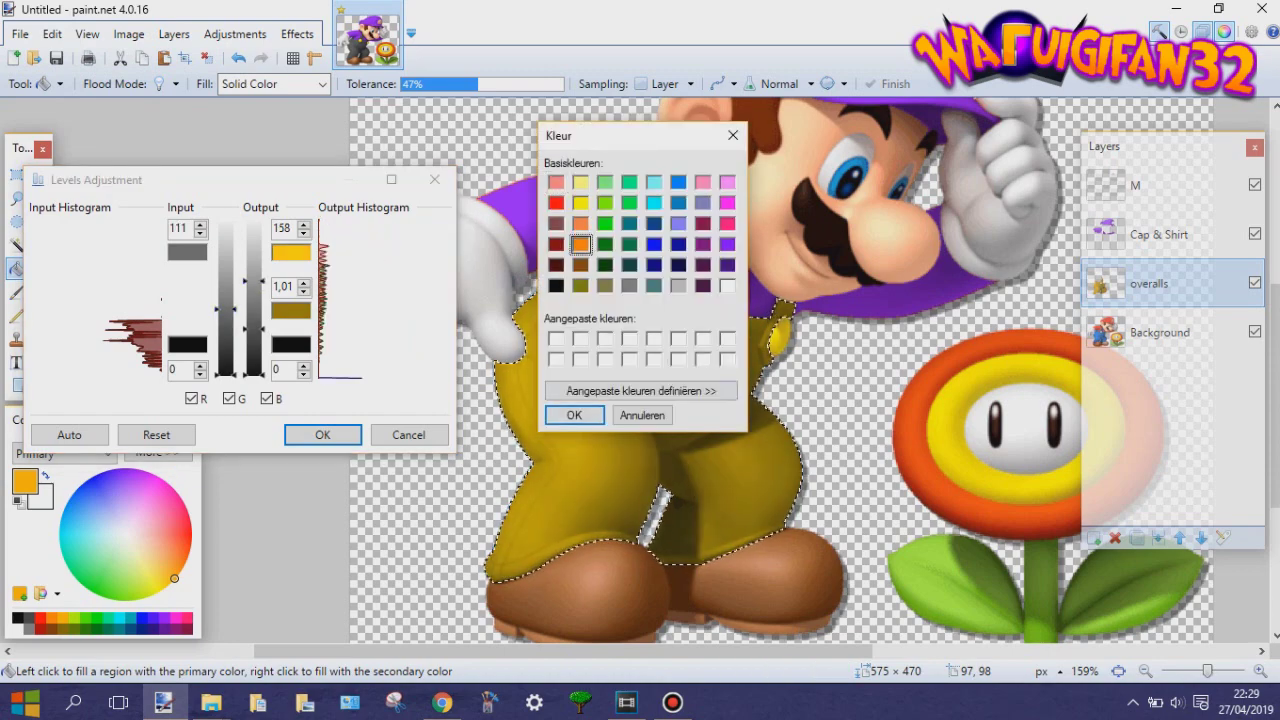
left_click(641, 391)
left_click_drag(773, 158, 775, 158)
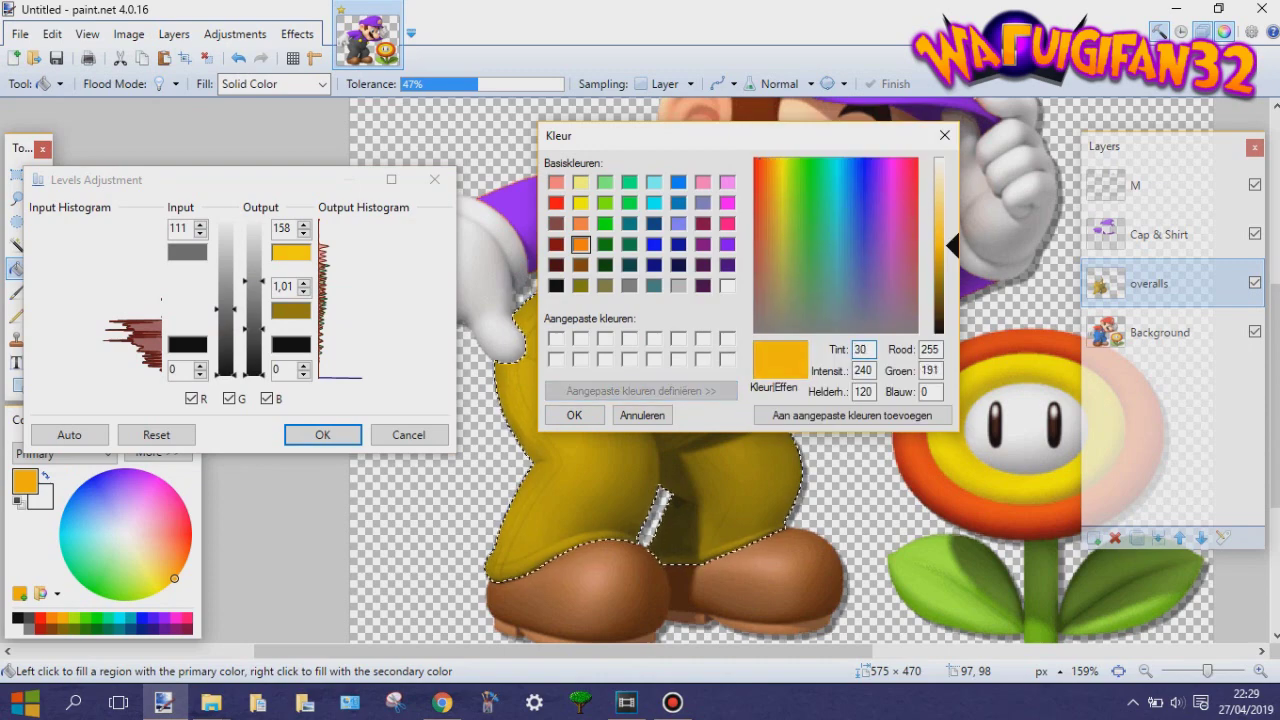
key("Return")
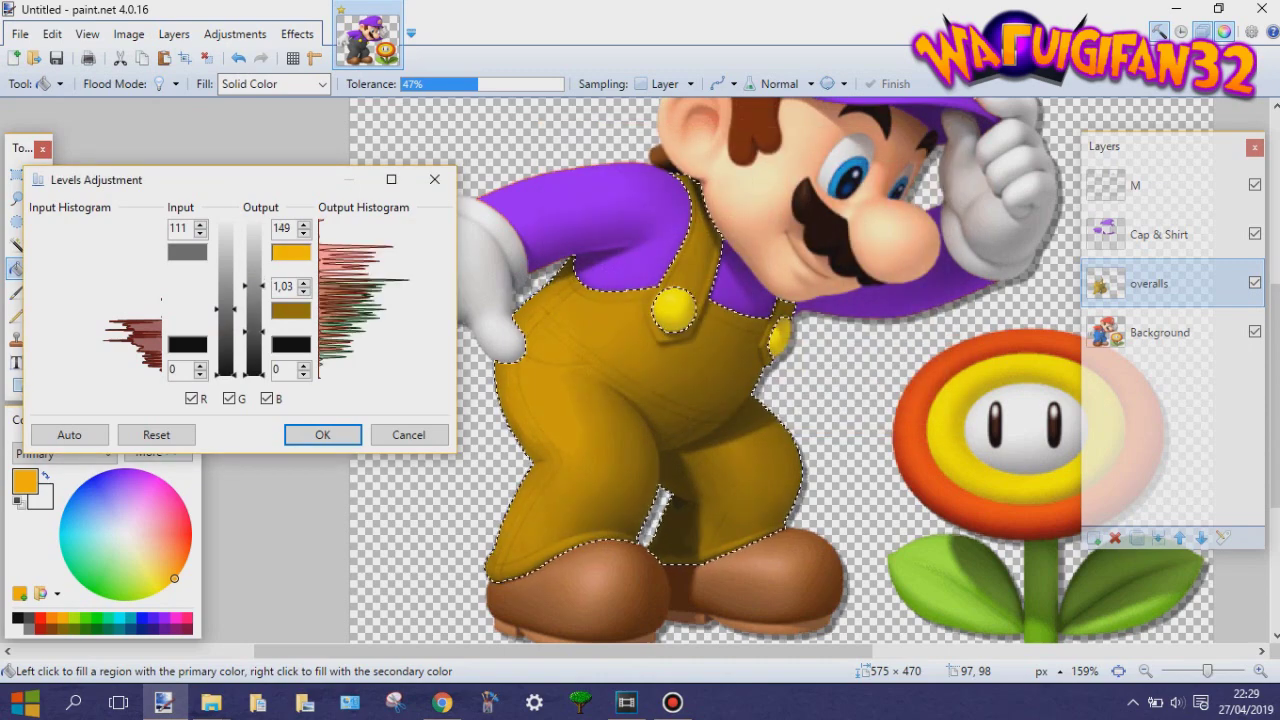
mouse_move(226, 309)
left_mouse_down()
mouse_move(226, 327)
mouse_move(219, 318)
left_mouse_up()
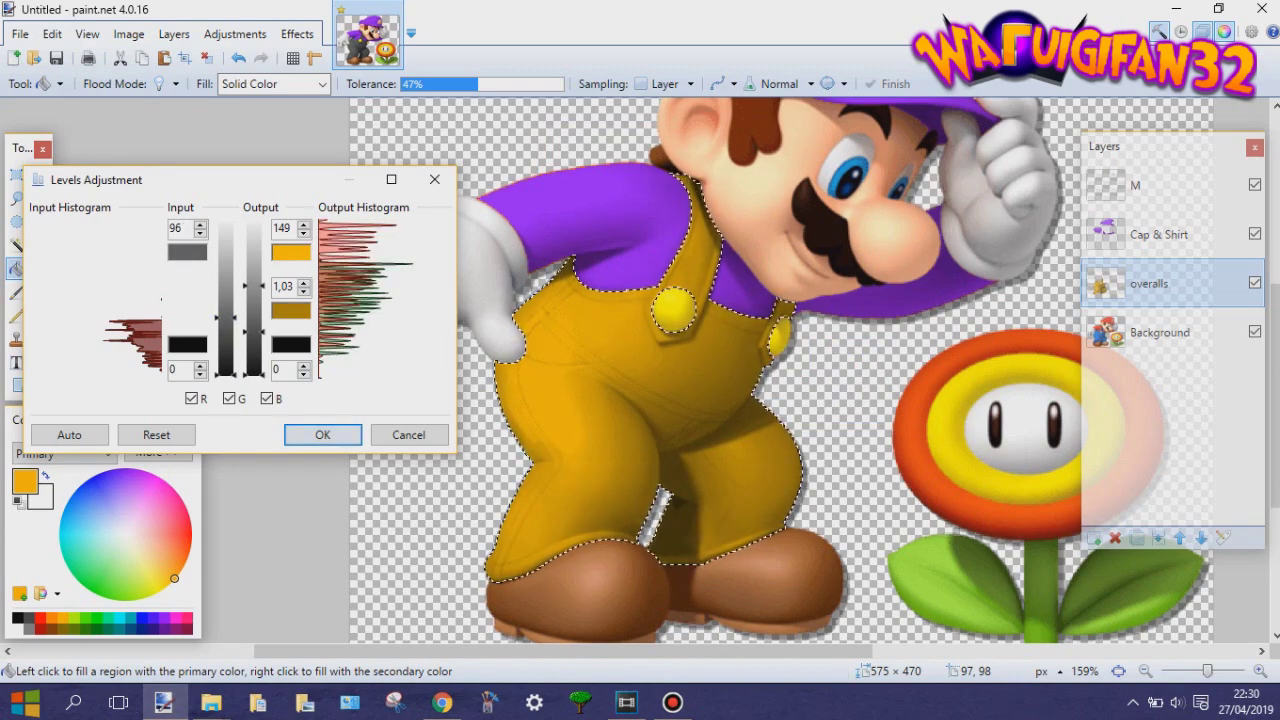
key("Return")
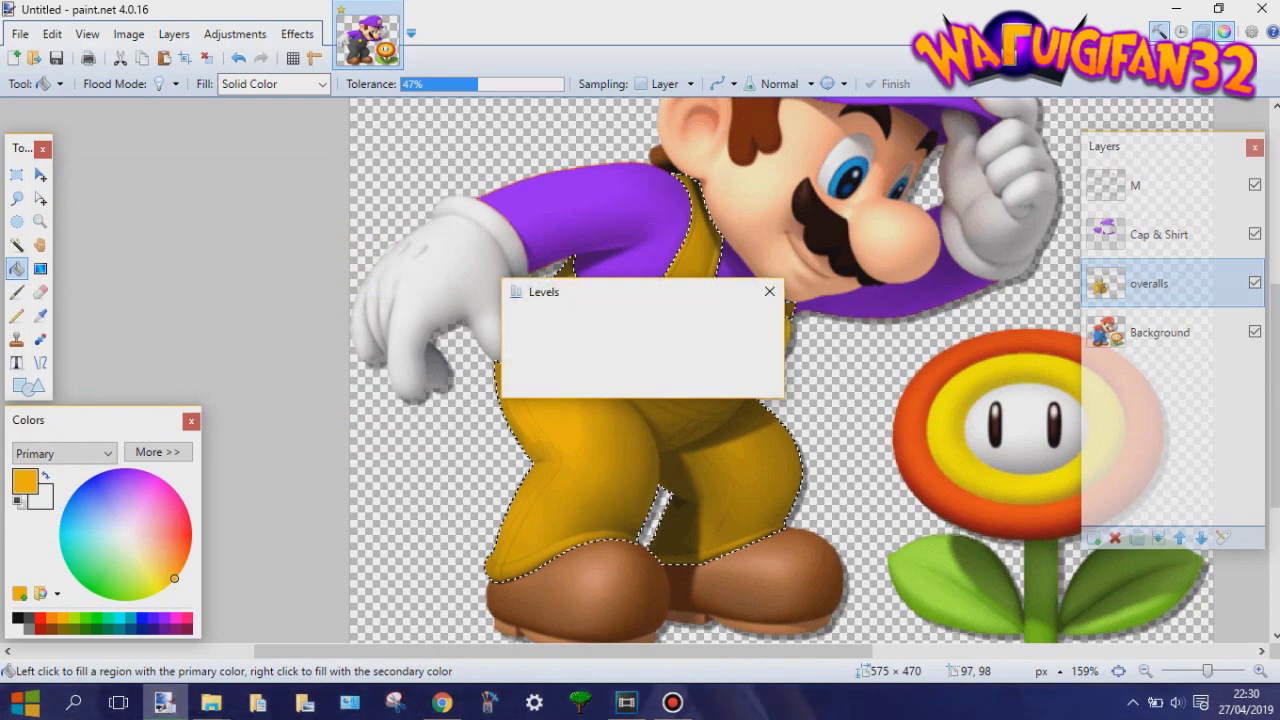
- Apply a Hue / Saturation adjustment to the overalls layer with hue -2 and saturation 132
left_click(235, 33)
left_click(245, 140)
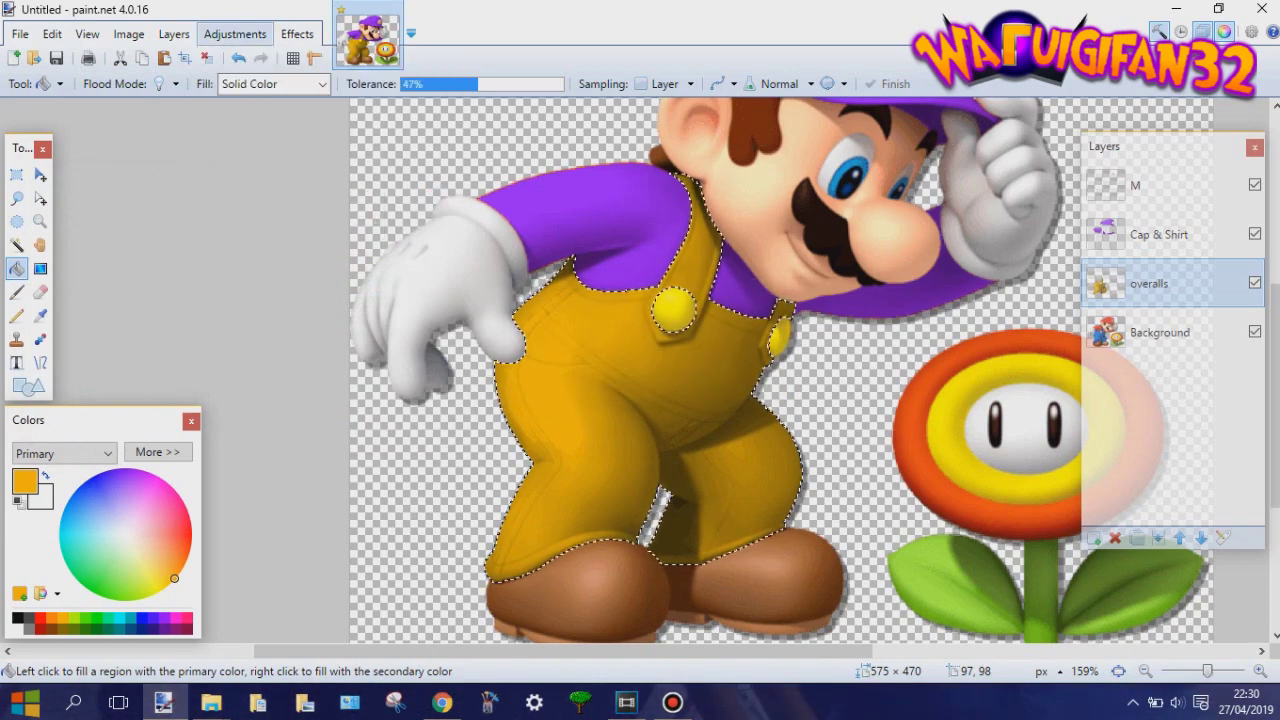
left_click_drag(155, 196, 222, 195)
left_click(401, 285)
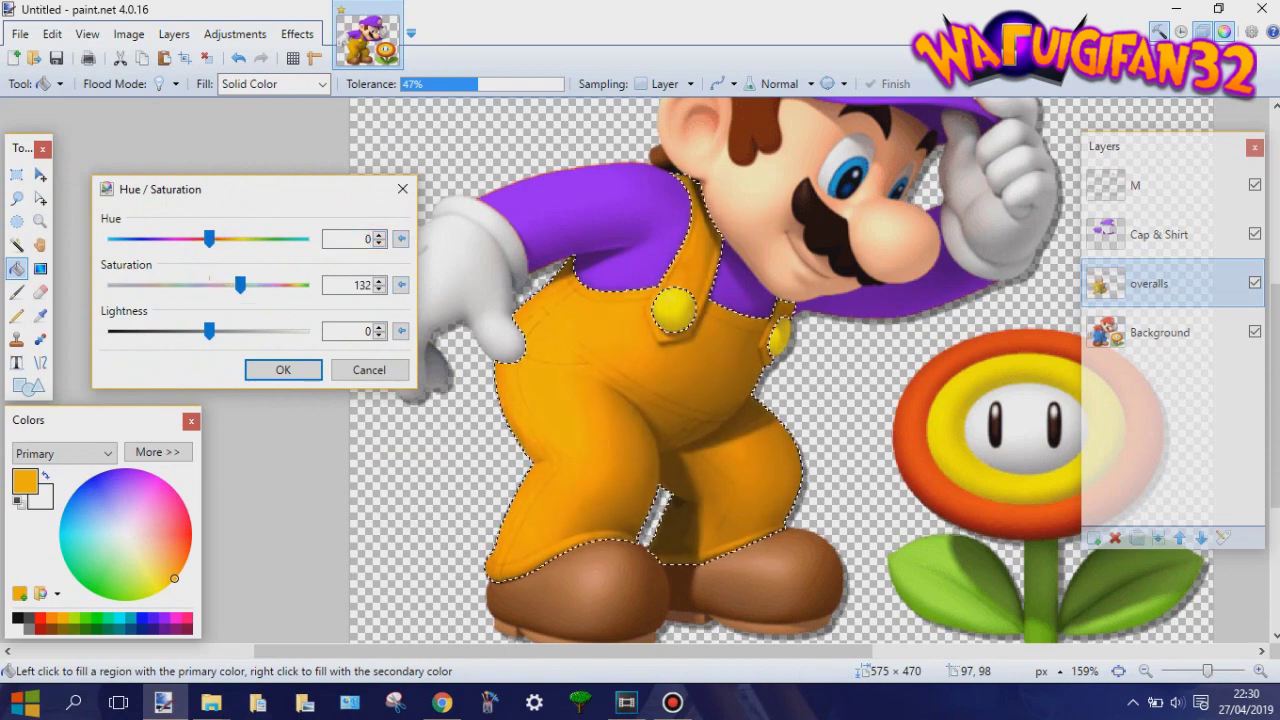
left_click_drag(214, 239, 207, 239)
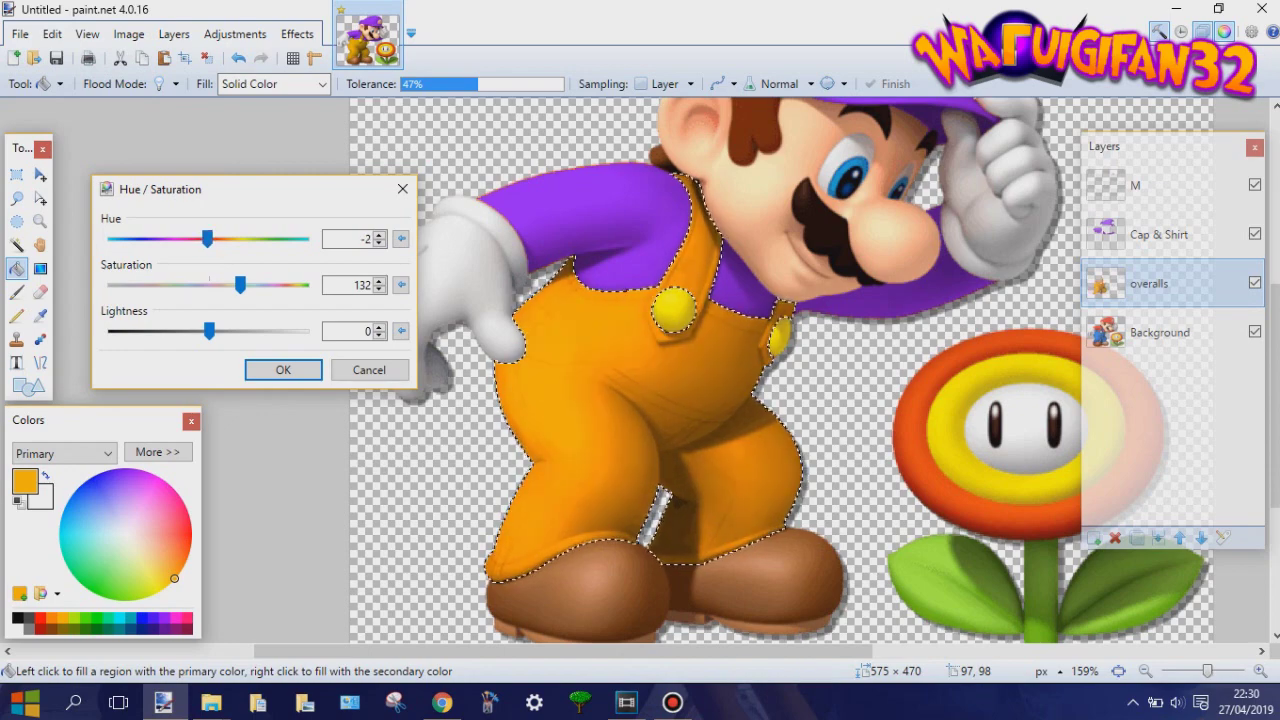
left_click(283, 370)
scroll(808, 270, "up", 5)
scroll(605, 240, "down", 4)
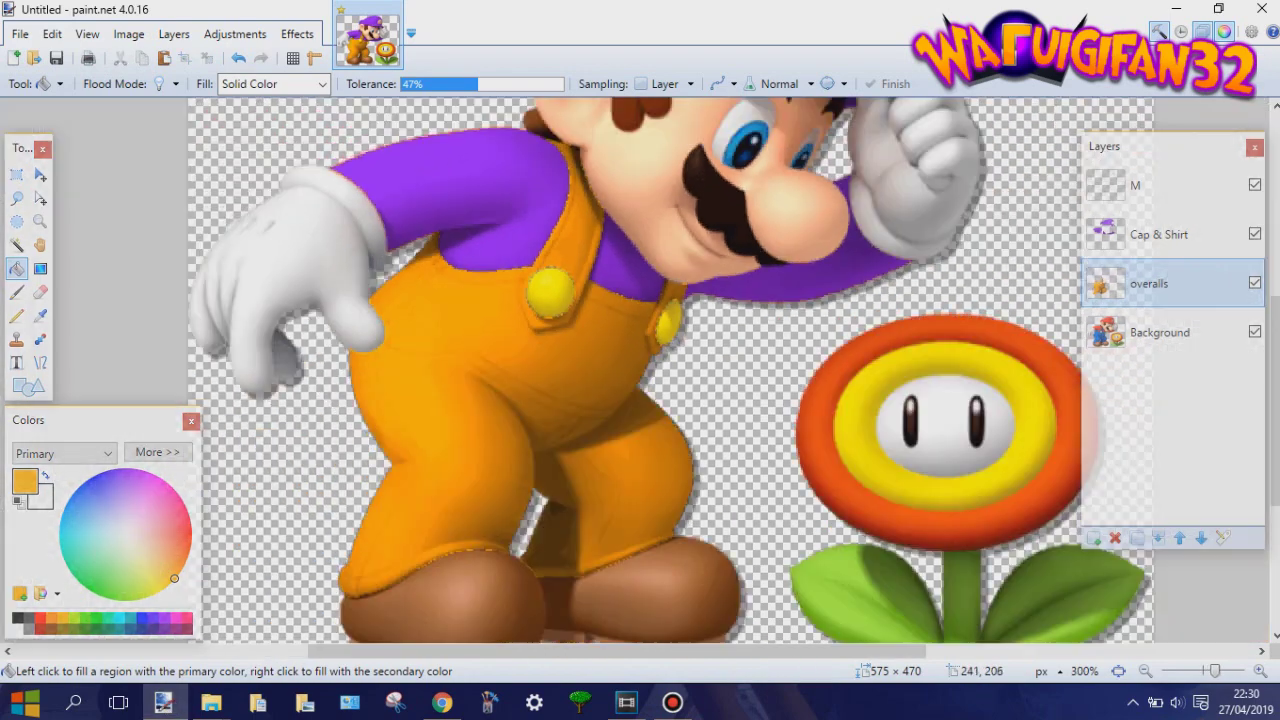
- Select Mario's lowered glove on the Background layer with the Magic Wand, adding its shaded cuff, thumb and finger areas to the selection
key("ctrl+b")
left_click(16, 244)
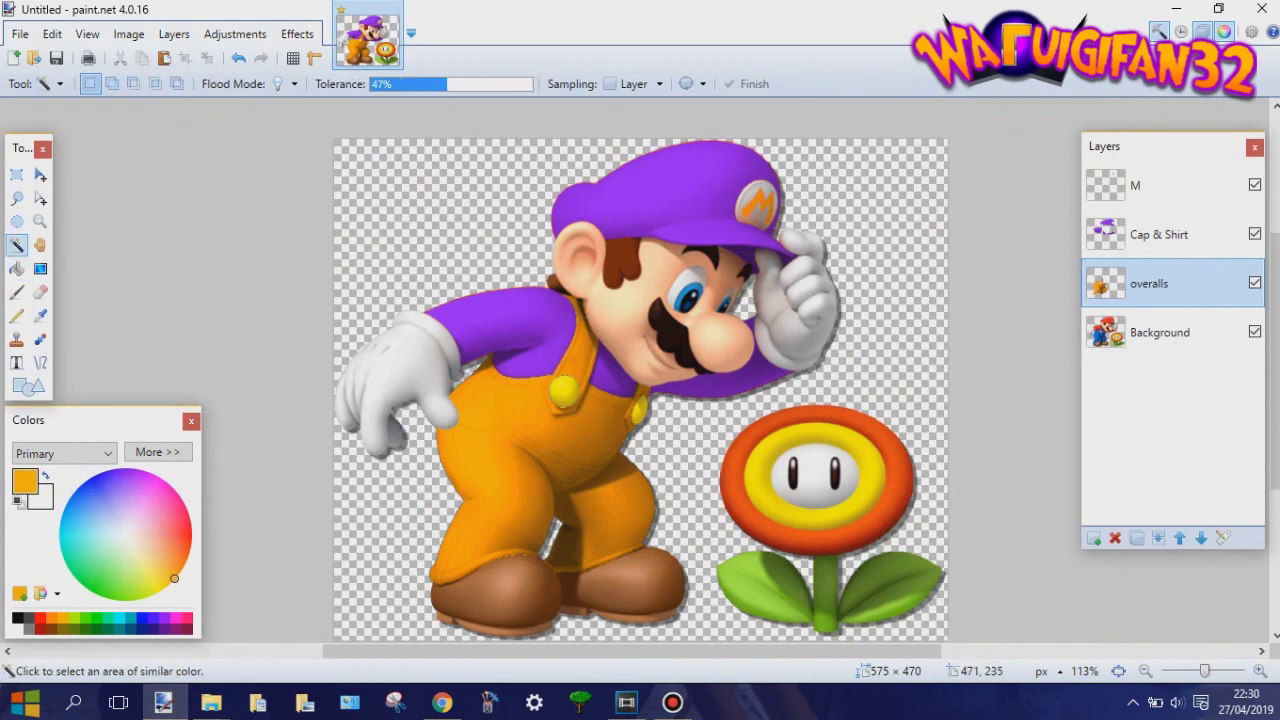
left_click(1160, 332)
scroll(400, 400, "up", 5)
left_click(400, 371)
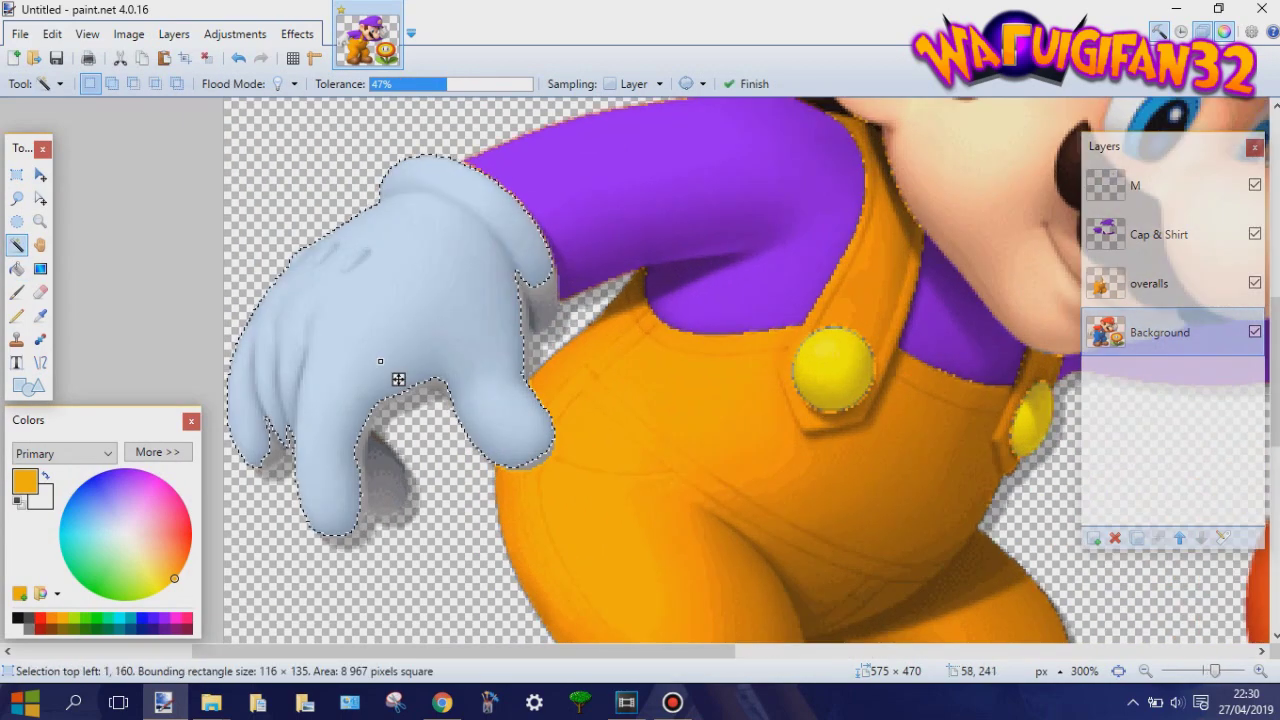
left_click(533, 315, "ctrl")
left_click(374, 453, "ctrl")
left_click(279, 438)
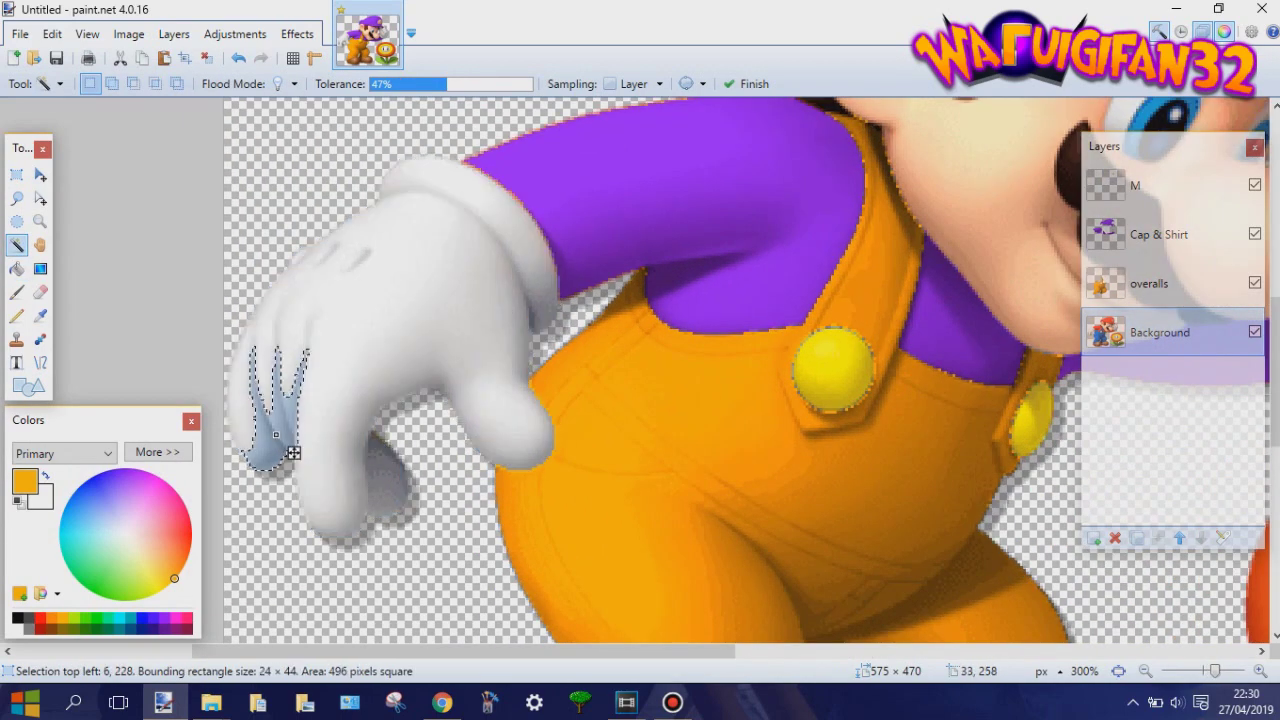
key("ctrl+z")
scroll(296, 455, "up", 2)
left_click(268, 457, "ctrl")
scroll(613, 354, "up", 3)
scroll(613, 354, "down", 5)
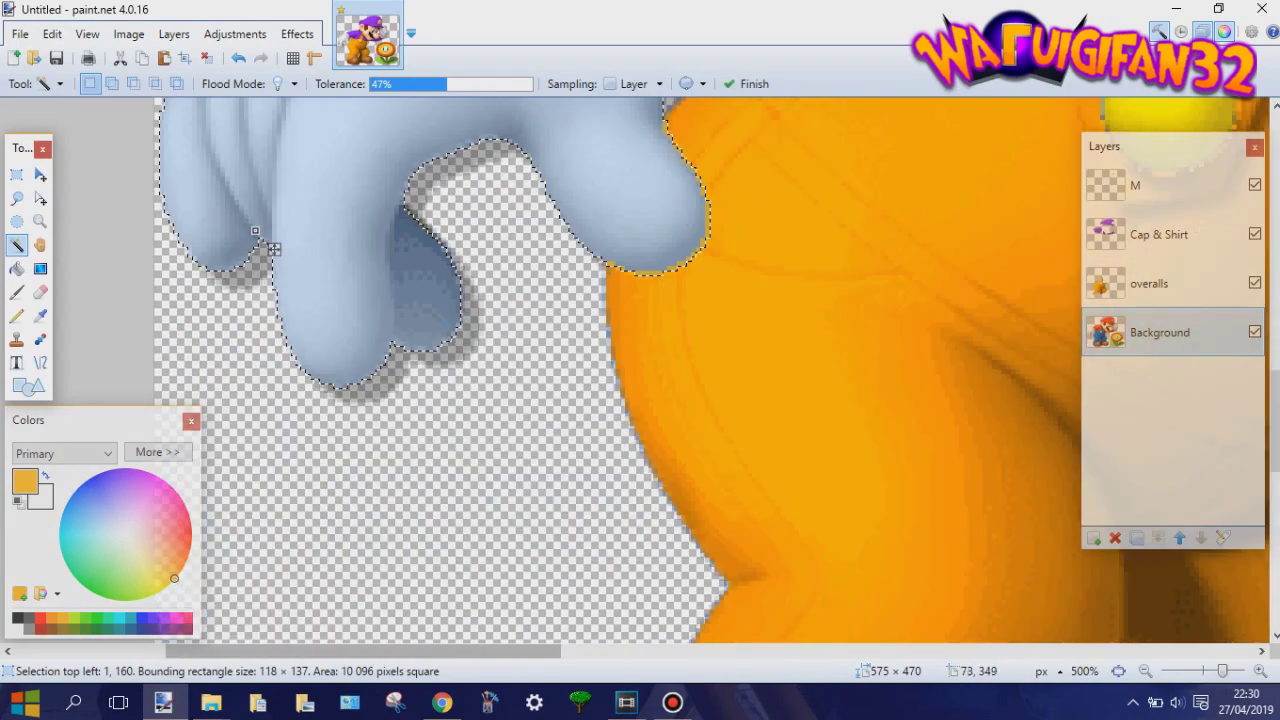
- Add Mario's raised glove to the Magic Wand selection, including its shaded thumb, using a tolerance of 34%
left_click_drag(496, 651, 858, 651)
scroll(855, 430, "up", 5)
scroll(855, 430, "down", 1)
scroll(800, 450, "up", 1)
left_click(740, 512, "ctrl")
left_click(752, 415, "ctrl")
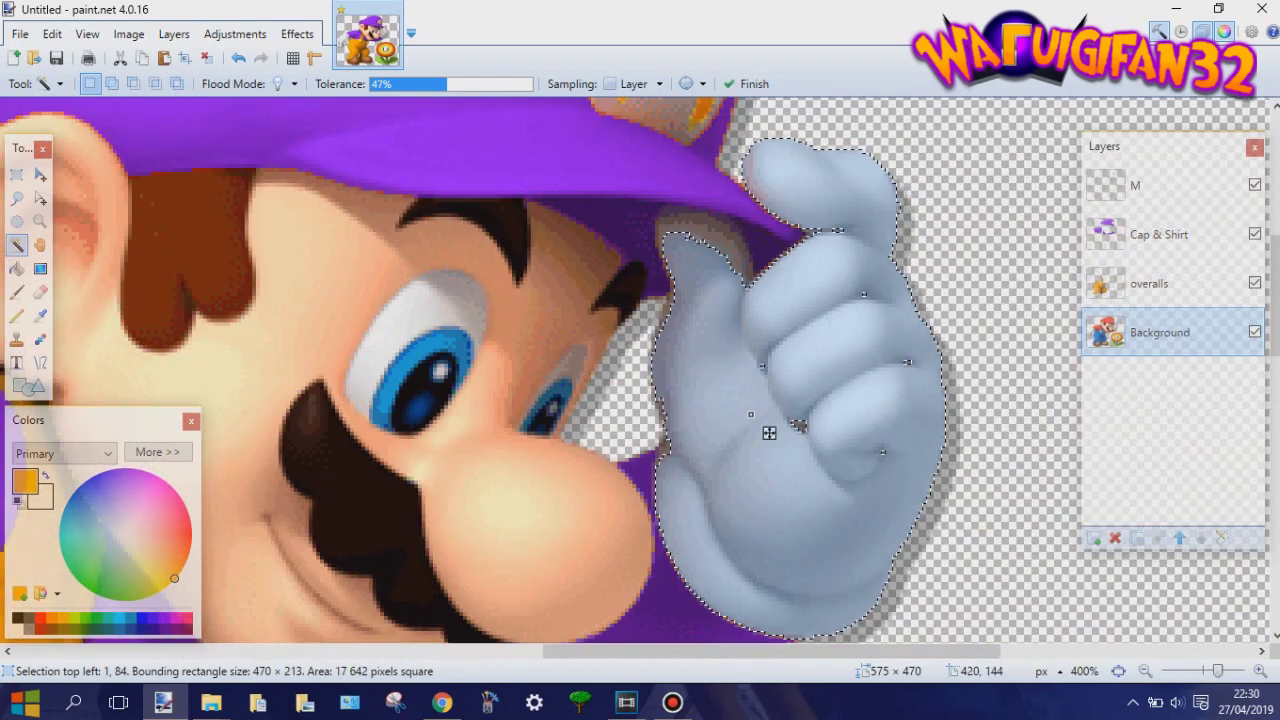
key("ctrl+y")
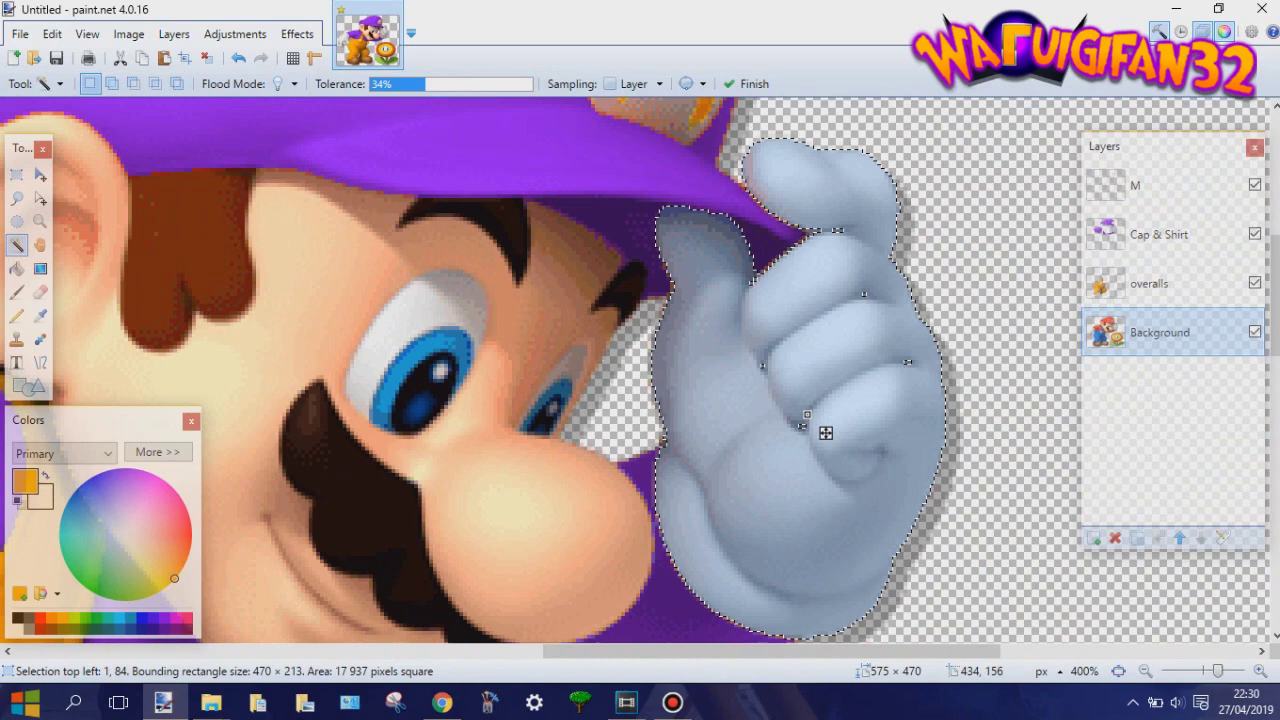
- Add the small unselected gaps between the raised glove's fingers to the selection with the Lasso and Magic Wand
key("ctrl+z")
left_click(17, 198)
mouse_move(850, 273)
left_mouse_down()
mouse_move(842, 453)
mouse_move(912, 365)
mouse_move(878, 285)
left_mouse_up()
left_click(17, 245)
scroll(868, 231, "up", 4)
left_click(803, 236, "ctrl")
scroll(785, 280, "up", 3)
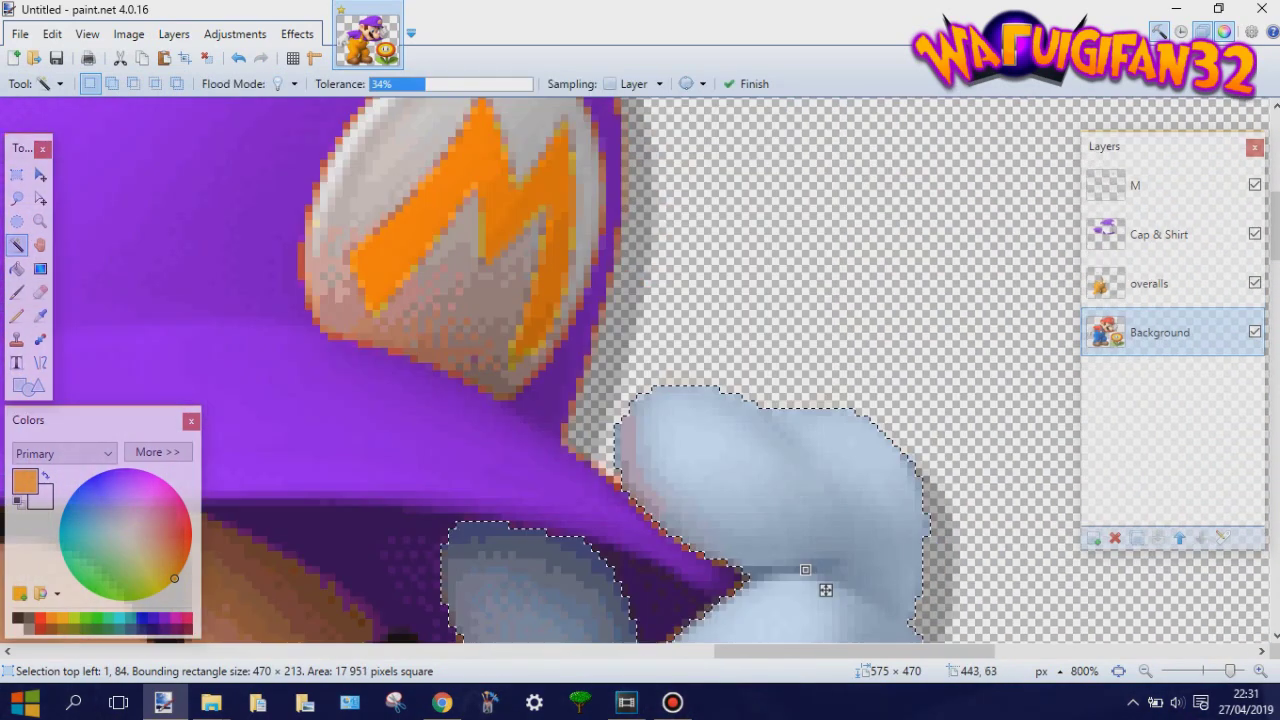
scroll(725, 380, "down", 4)
scroll(794, 505, "down", 2)
scroll(600, 503, "down", 2)
scroll(654, 474, "up", 5)
scroll(558, 534, "down", 6)
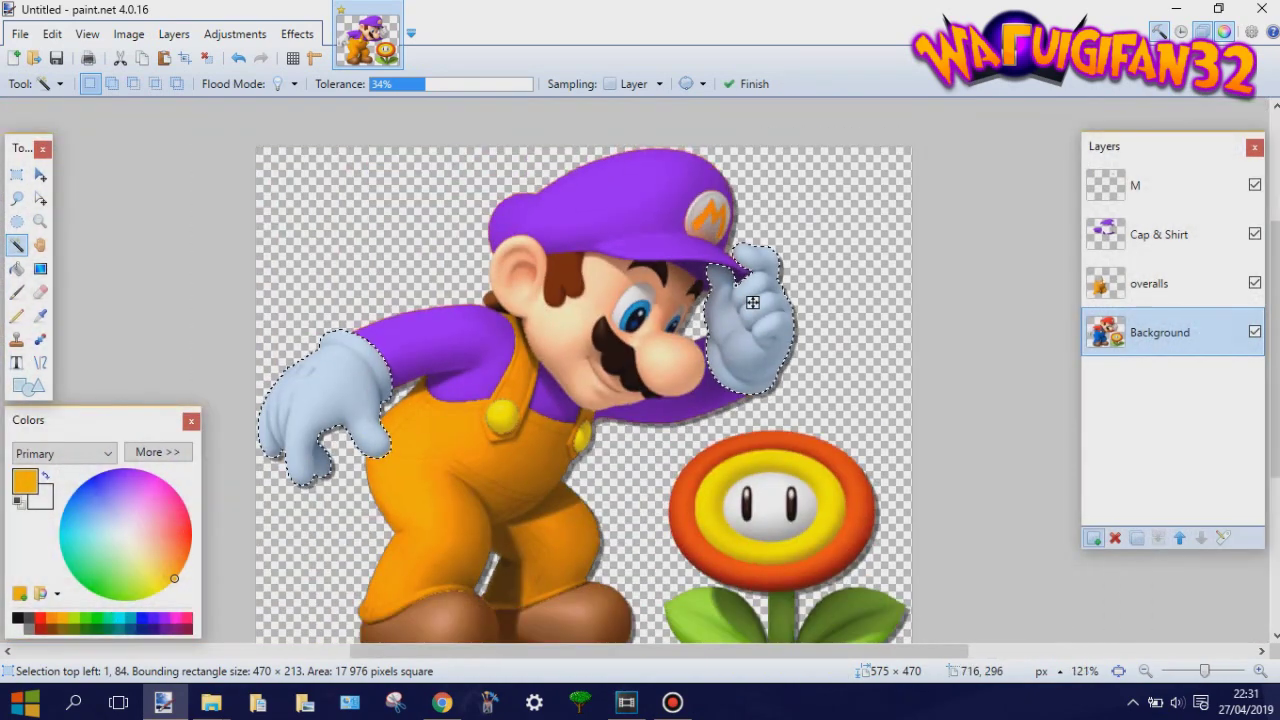
- Create a layer named gloves above the Background layer and put the selected glove pixels on it
left_click(1094, 538)
double_click(1165, 325)
type("gloves")
key("Return")
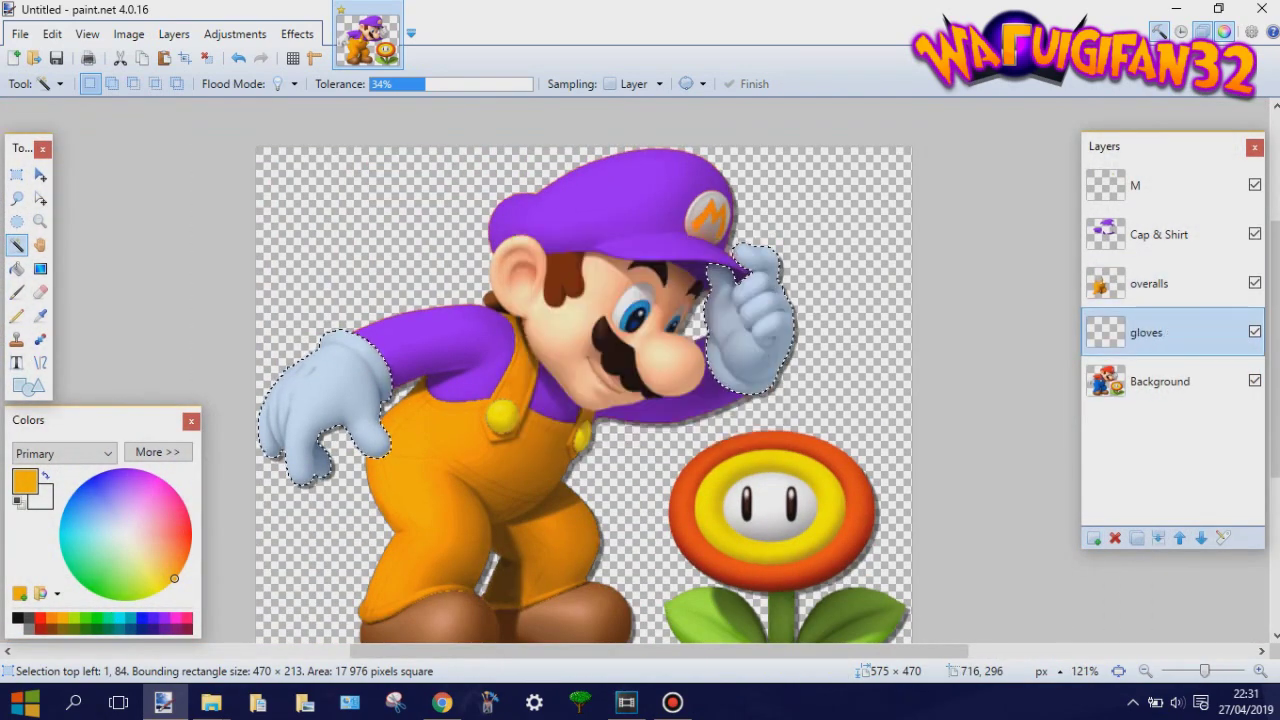
key("m")
- Start a Levels adjustment on the gloves layer and raise the input white point to 255
left_click(235, 34)
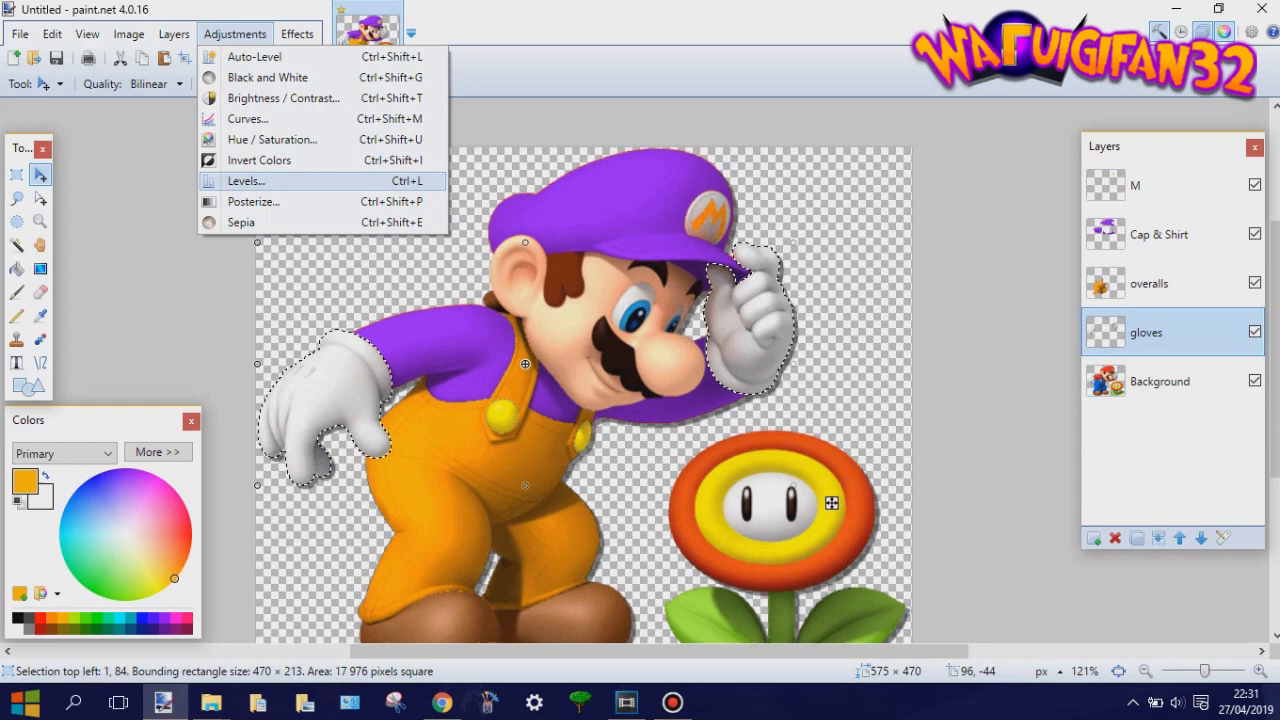
scroll(318, 446, "up", 6)
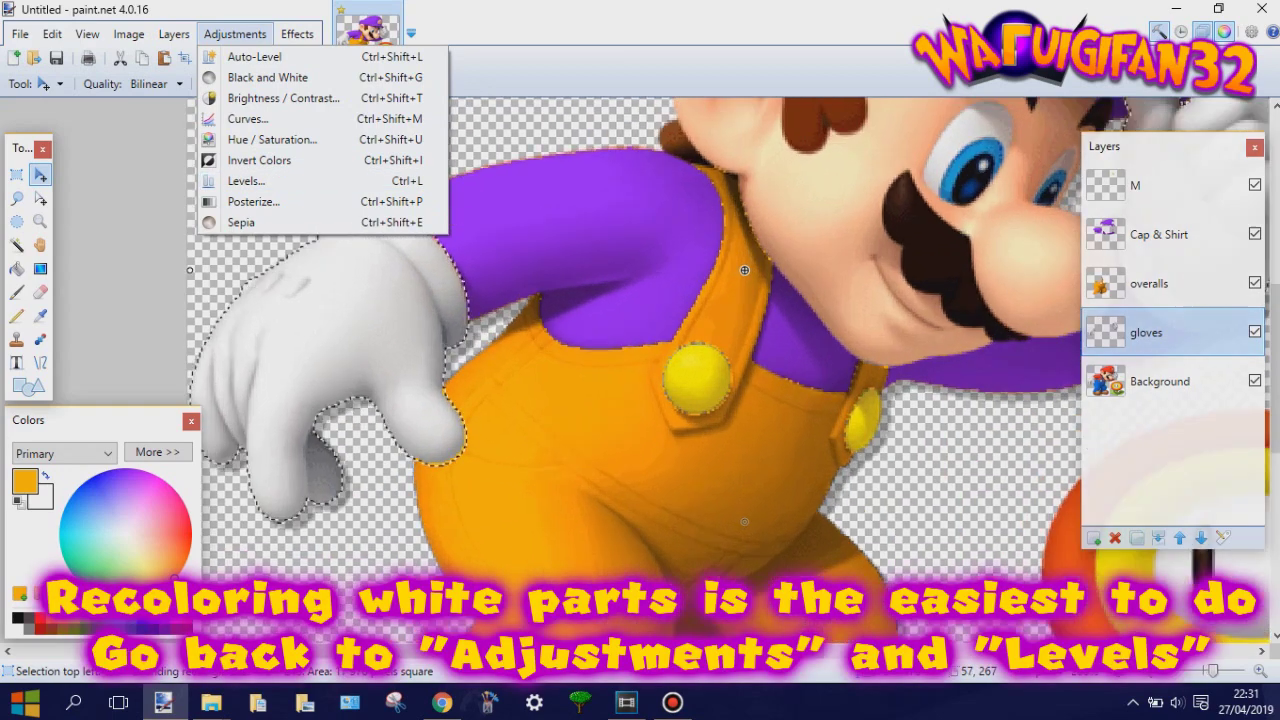
scroll(318, 446, "down", 4)
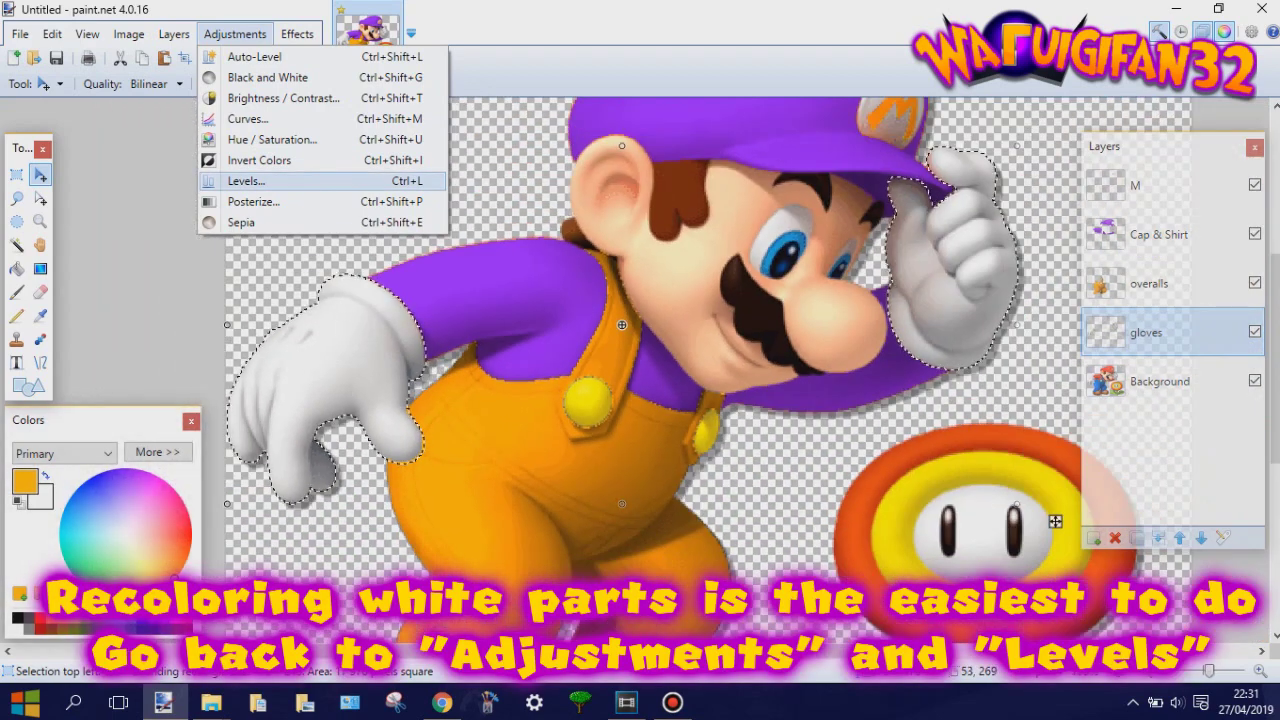
key("Return")
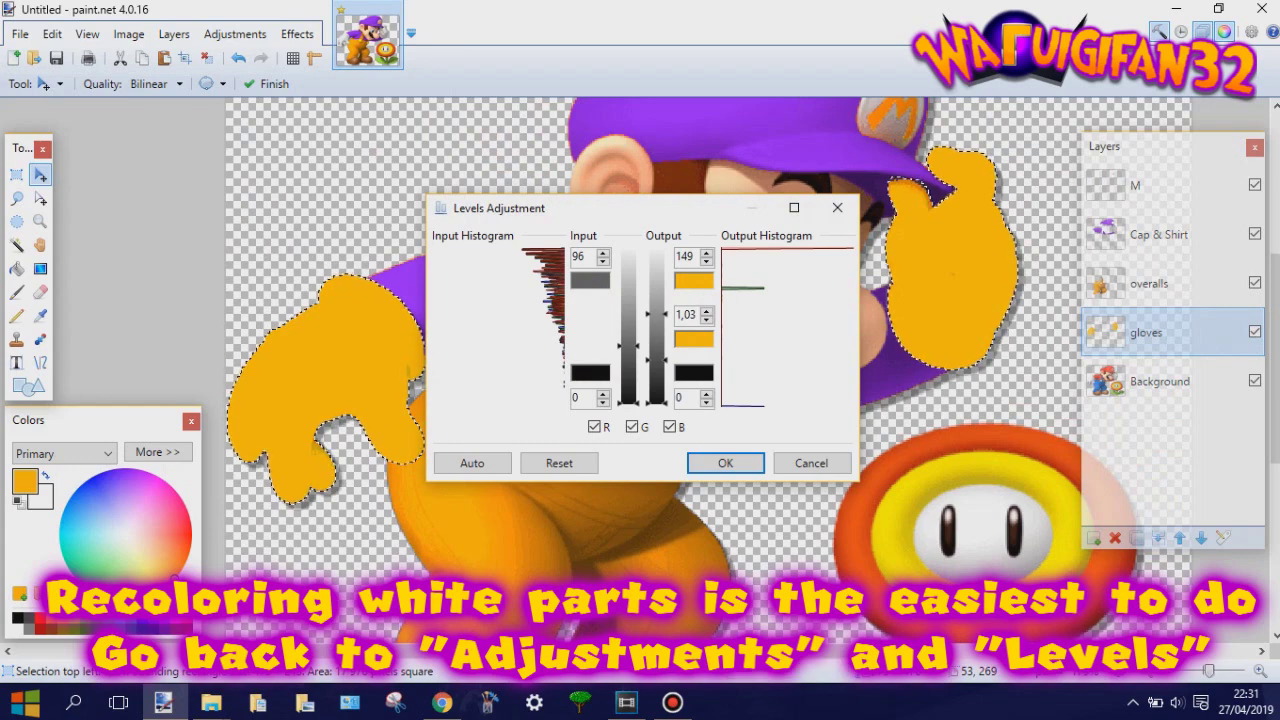
left_click_drag(629, 313, 629, 250)
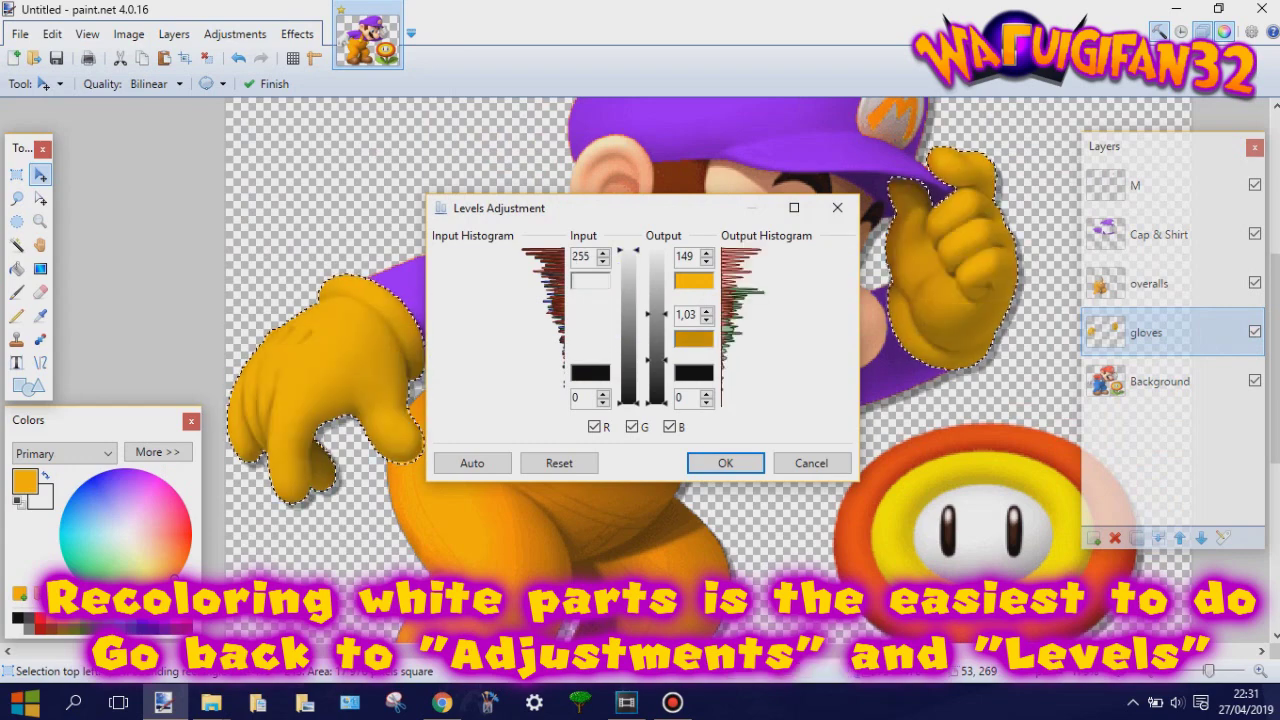
- Change the Levels output white colour to the bright cyan basic colour and apply the adjustment to the gloves
double_click(694, 281)
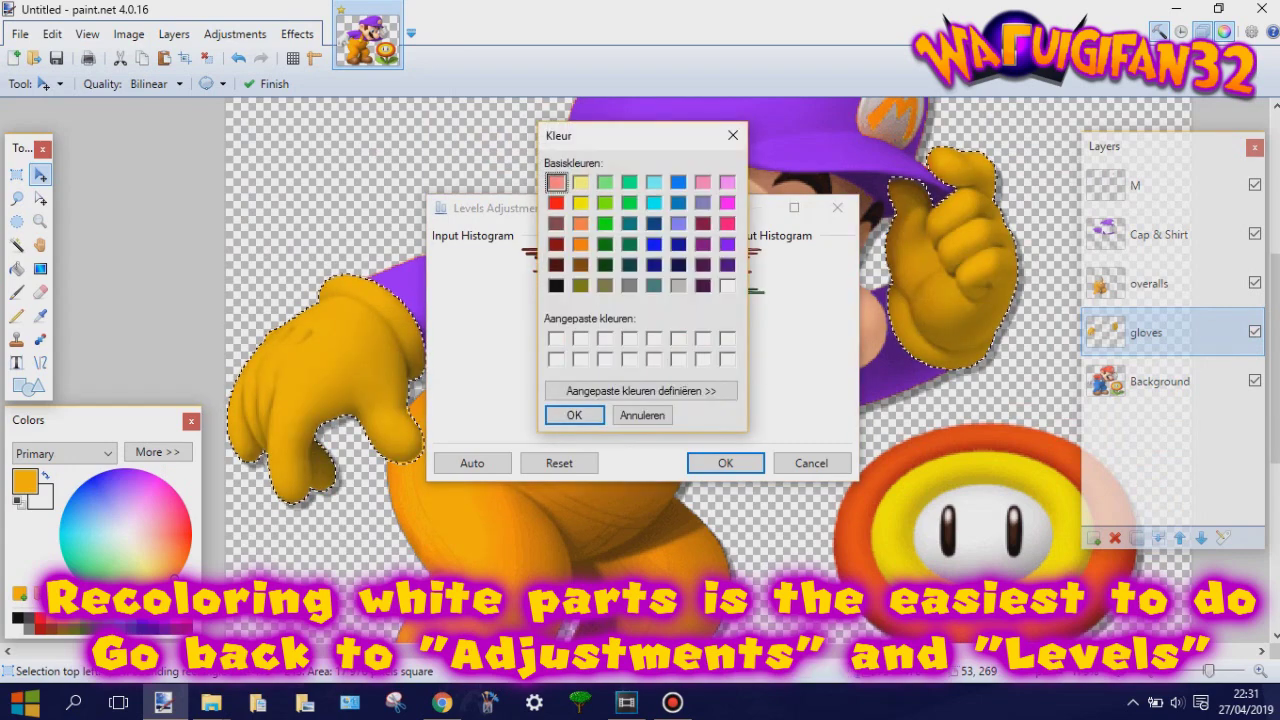
left_click(654, 203)
left_click(574, 415)
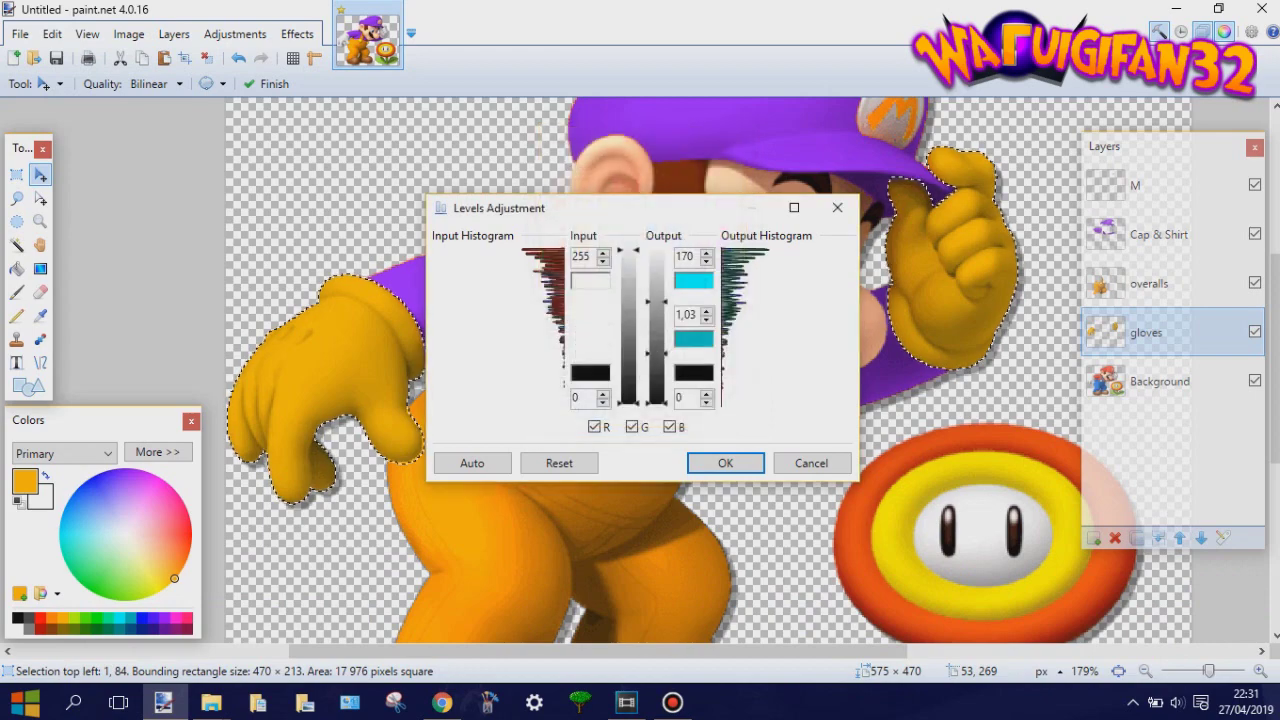
key("Return")
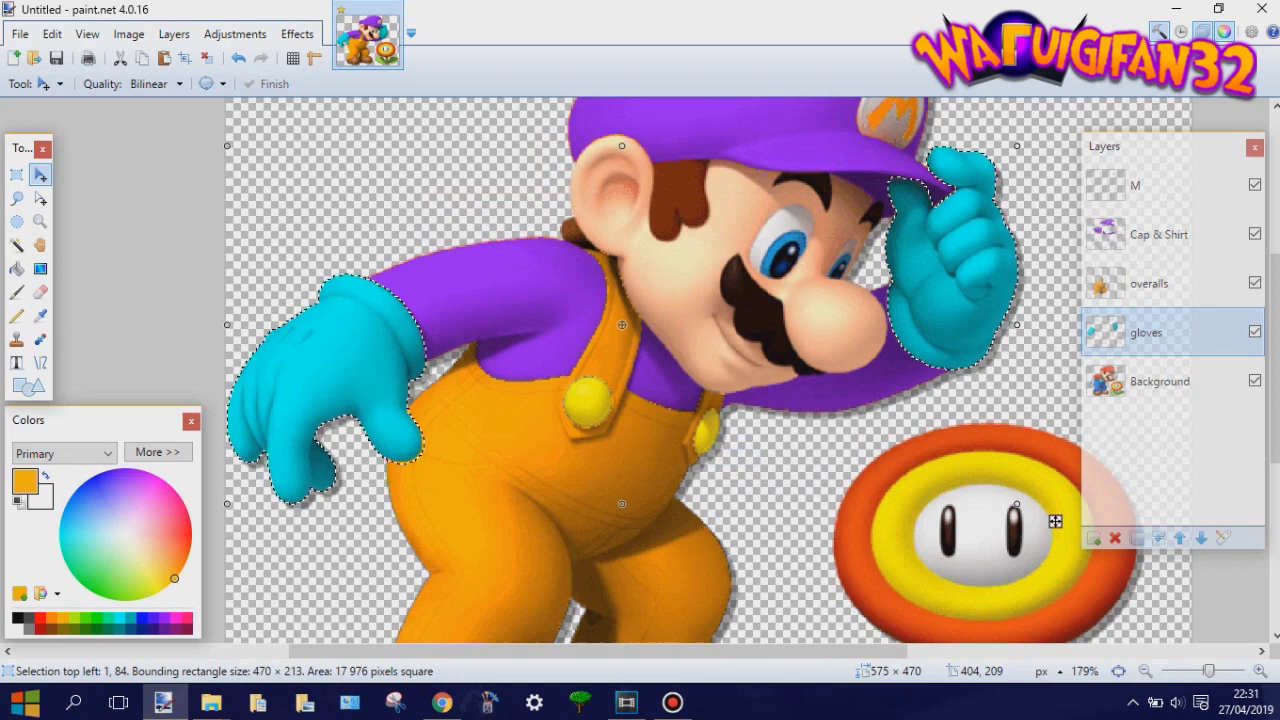
- Select both of Mario's brown shoes on the Background layer with the Magic Wand at 53% tolerance
scroll(952, 290, "down", 3)
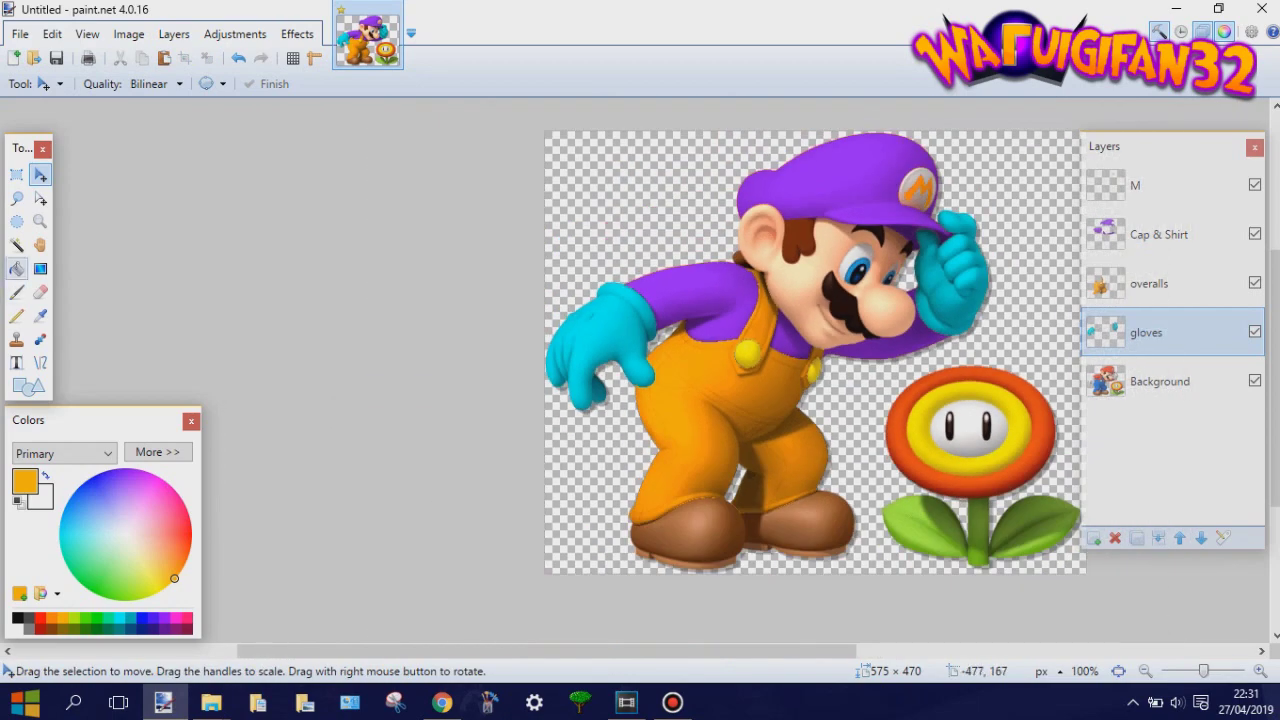
left_click(16, 245)
left_click_drag(767, 651, 837, 651)
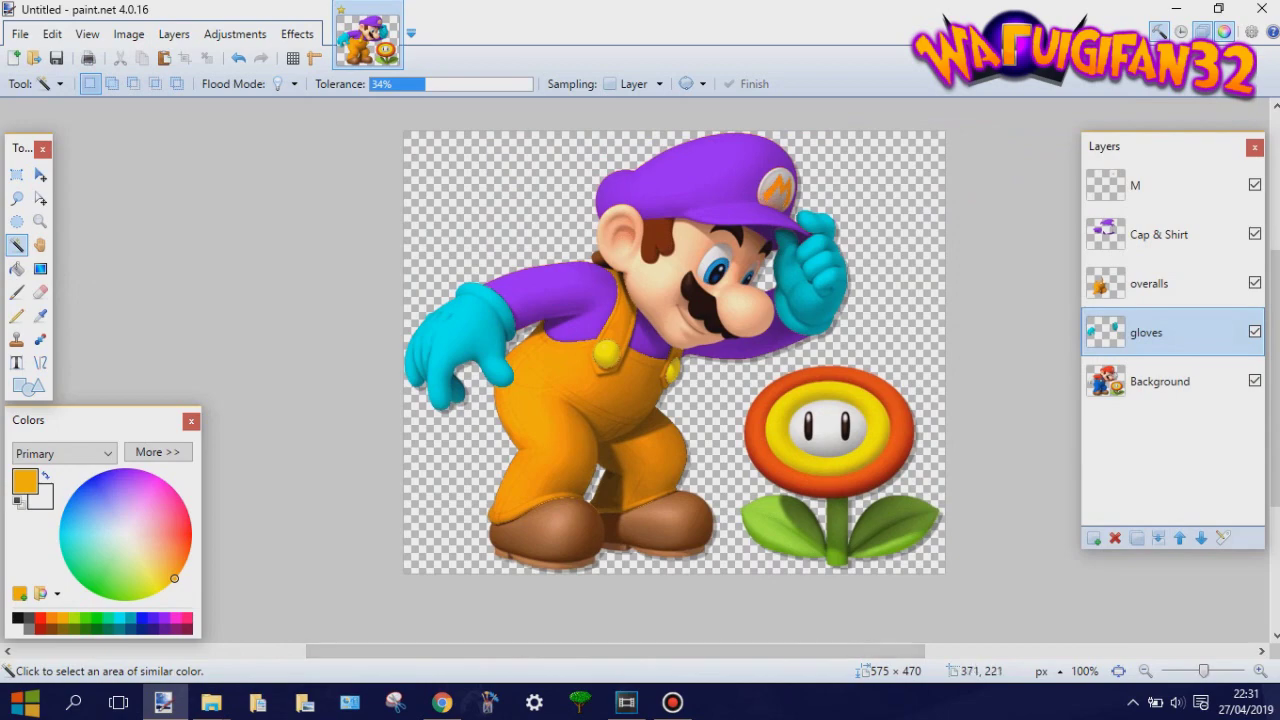
left_click(1162, 381)
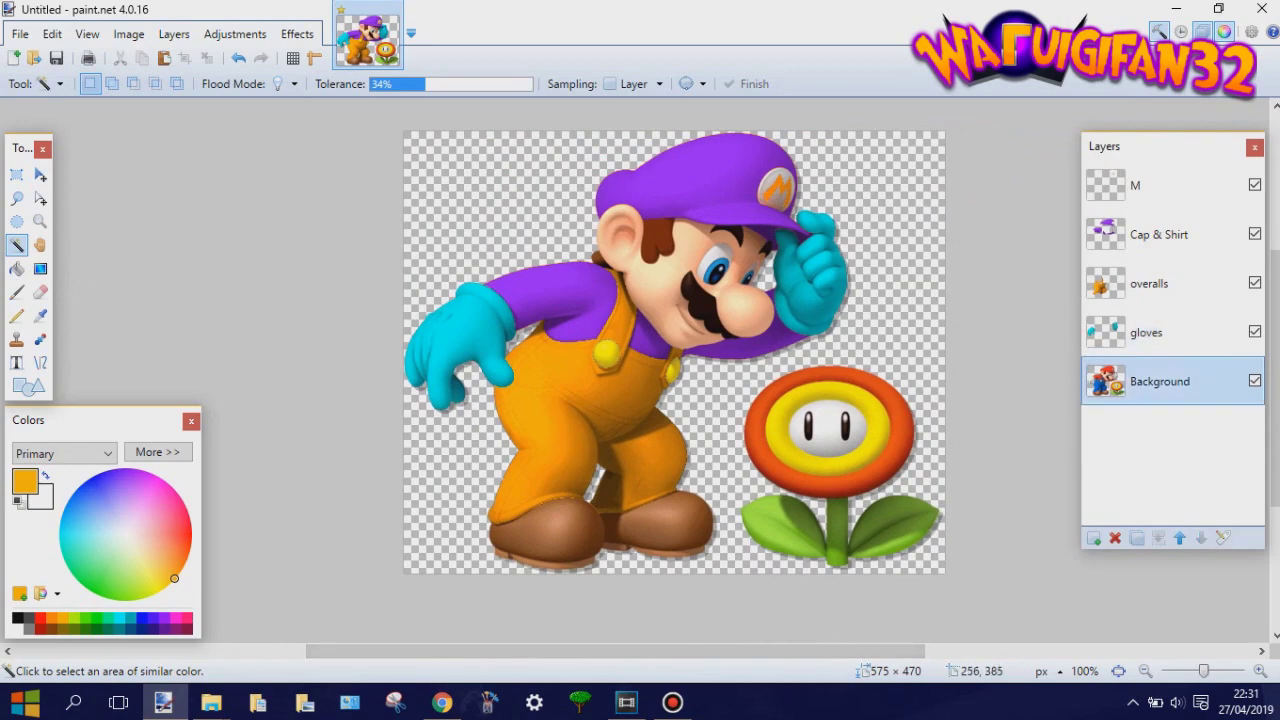
scroll(600, 511, "up", 3)
scroll(560, 490, "down", 3)
scroll(472, 440, "up", 1)
left_click(400, 405)
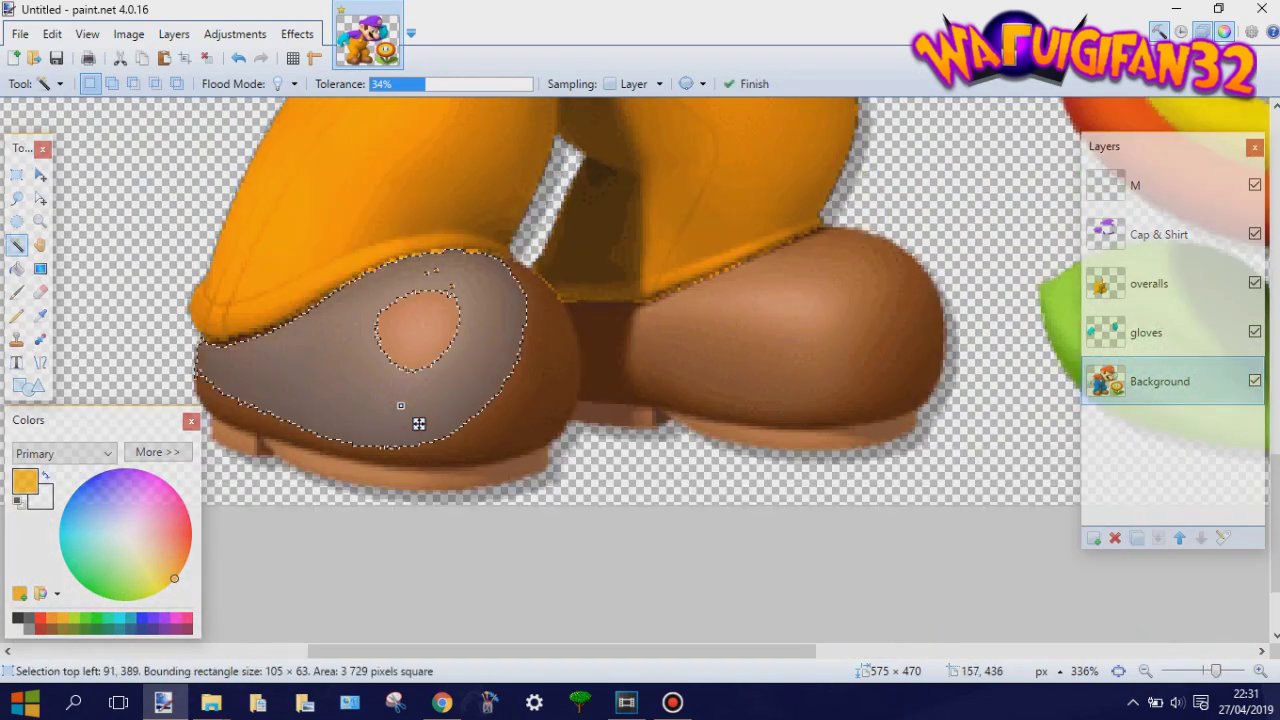
left_click_drag(430, 84, 457, 84)
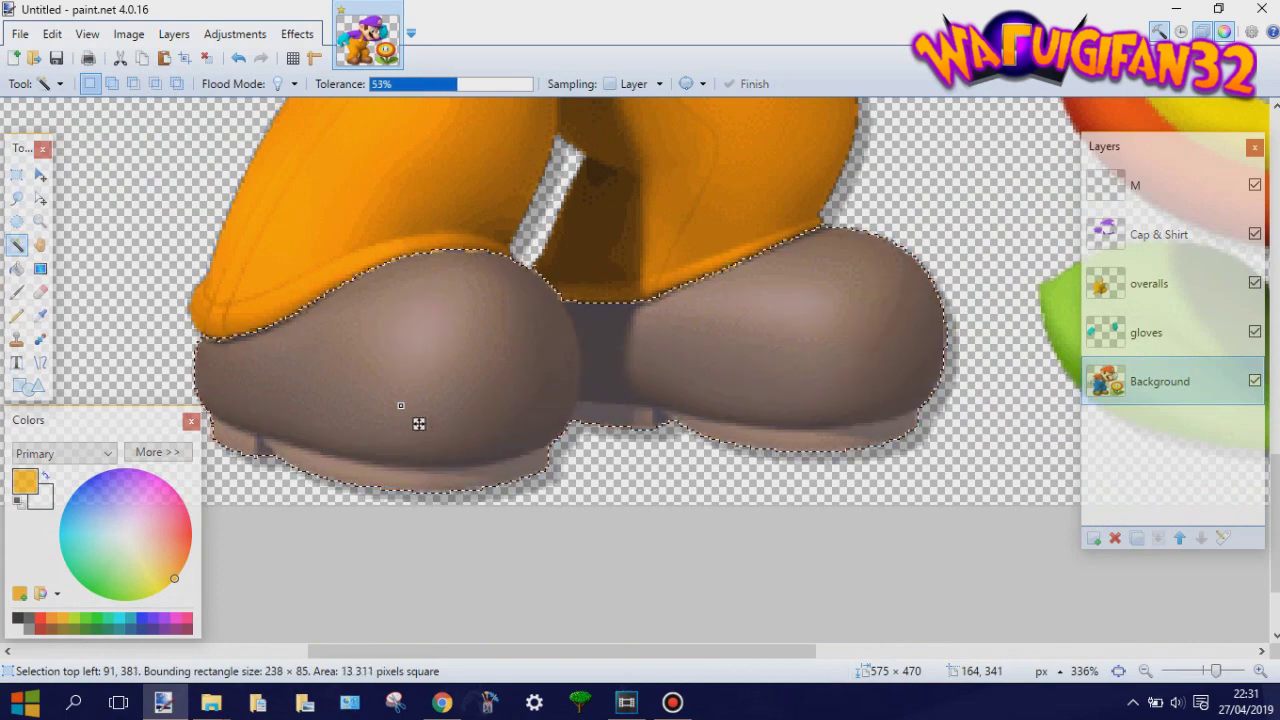
scroll(706, 377, "down", 3)
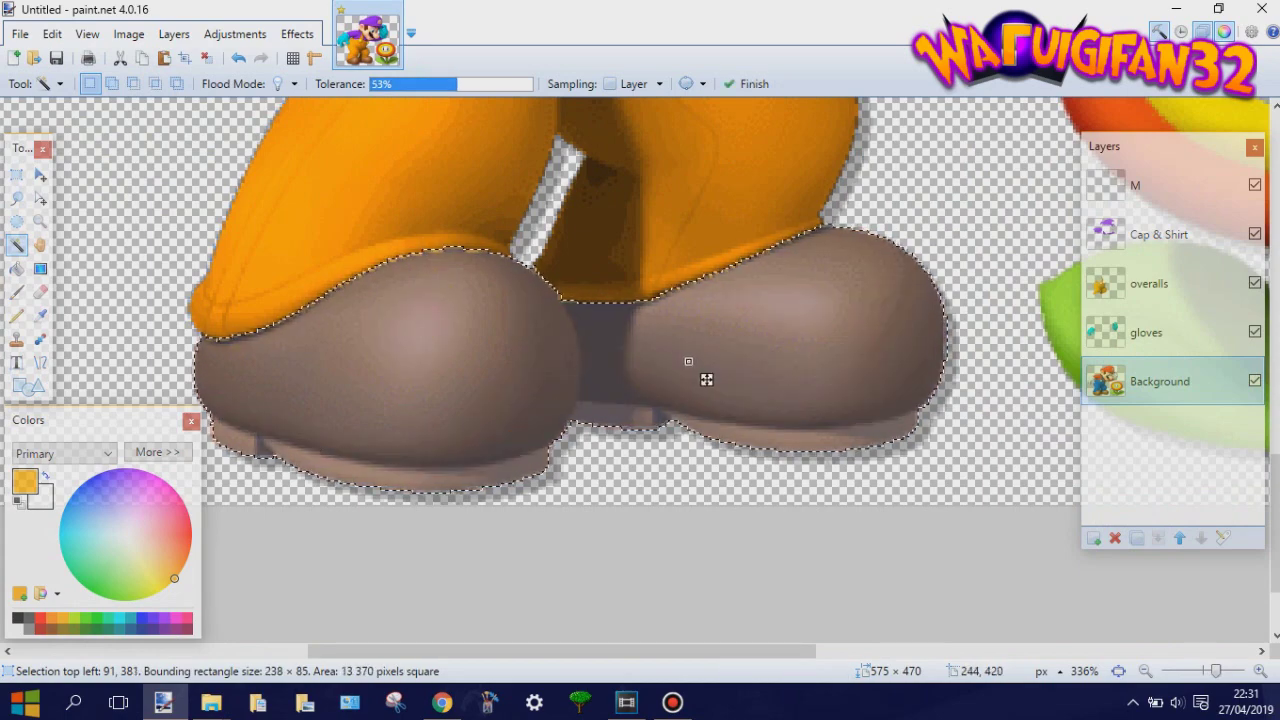